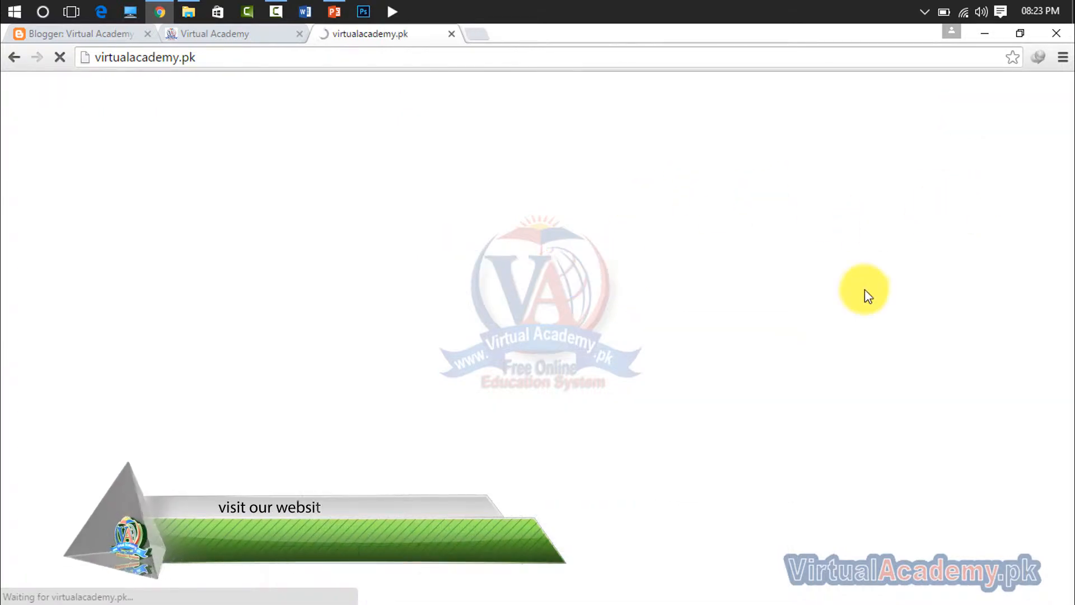
Look through the virtualacademy.pk home page, down to its embedded Facebook like box
{"action": "scroll", "coordinate": [926, 366], "scroll_direction": "down", "scroll_amount": 5}
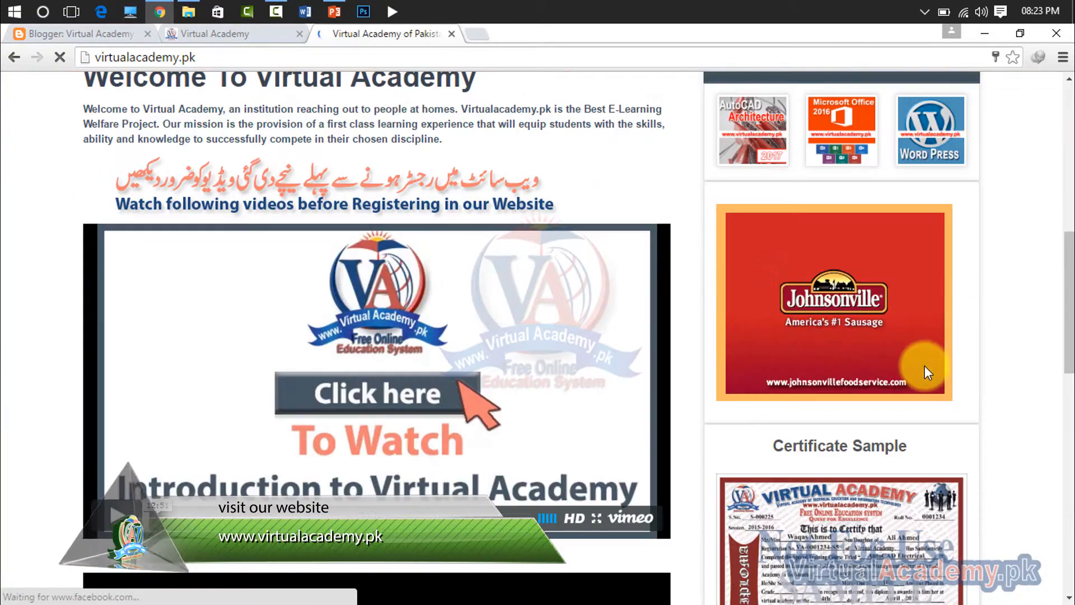
{"action": "scroll", "coordinate": [927, 360], "scroll_direction": "down", "scroll_amount": 5}
{"action": "scroll", "coordinate": [926, 361], "scroll_direction": "up", "scroll_amount": 8}
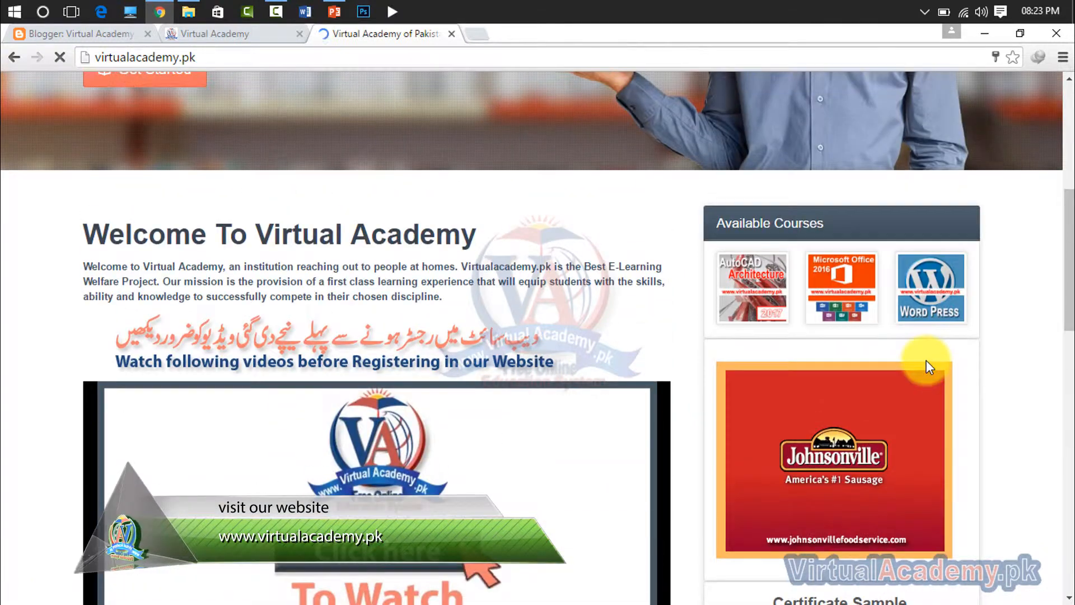
{"action": "scroll", "coordinate": [927, 361], "scroll_direction": "down", "scroll_amount": 10}
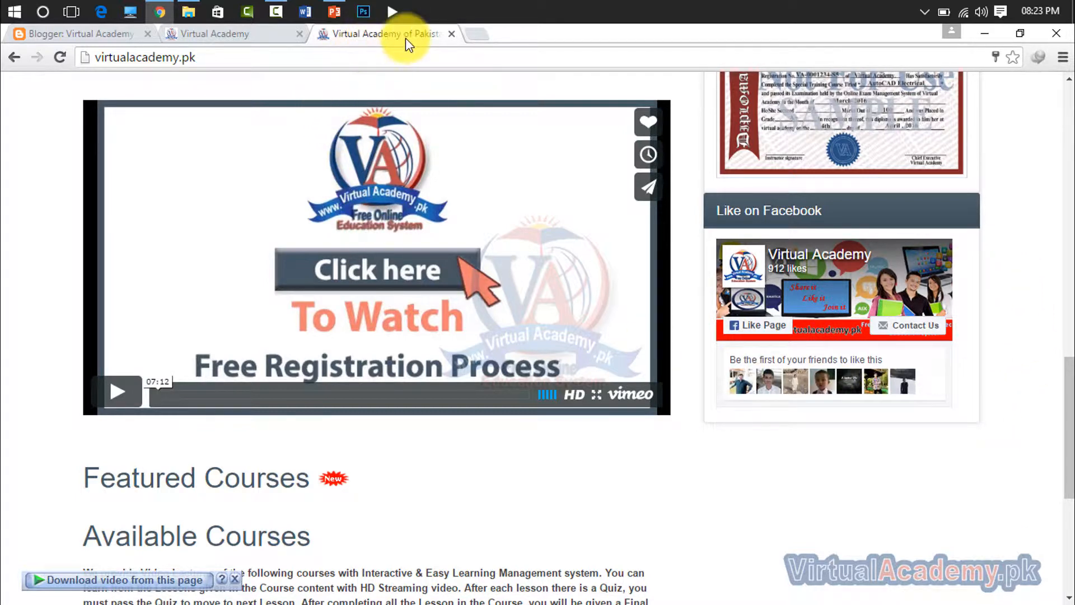
Open facebook.com/joinvaofficial in a new browser tab and select the page name joinvaofficial in its address
{"action": "left_click", "coordinate": [479, 34]}
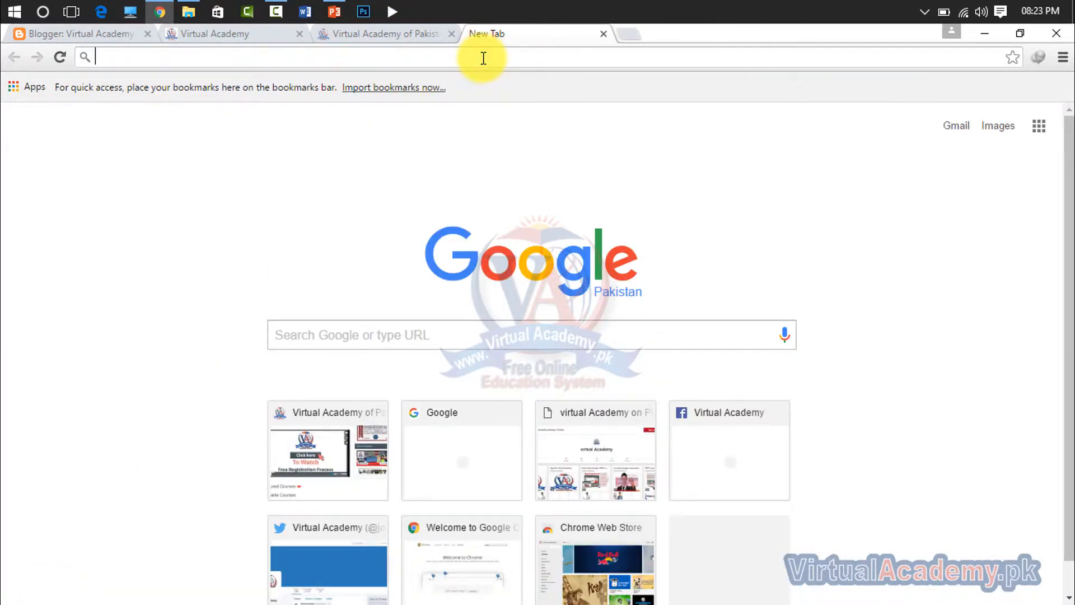
{"action": "type", "text": "f"}
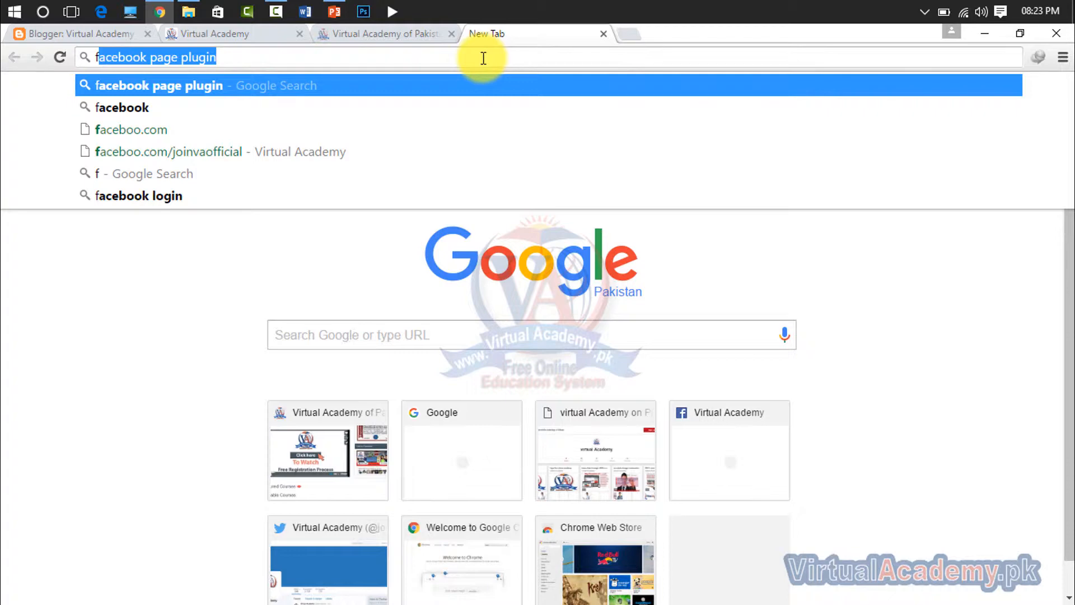
{"action": "type", "text": "ace"}
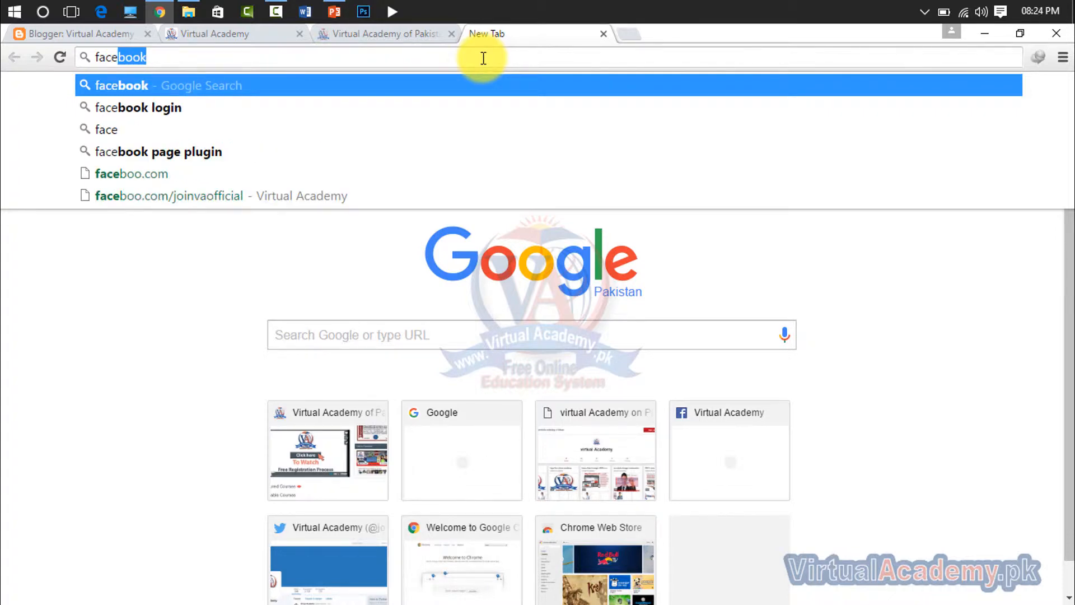
{"action": "type", "text": "book"}
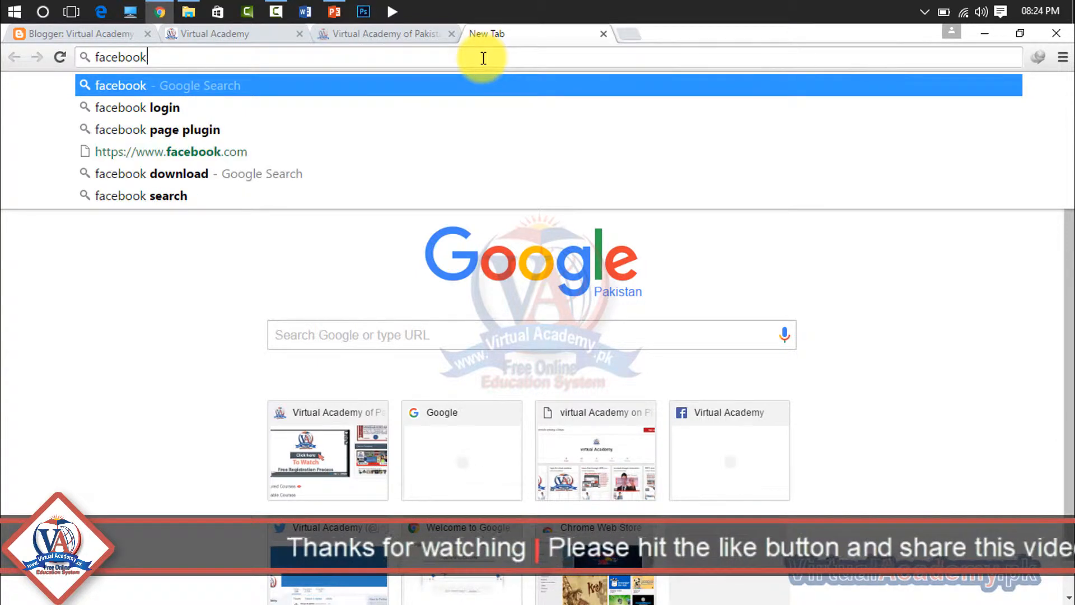
{"action": "type", "text": ".com"}
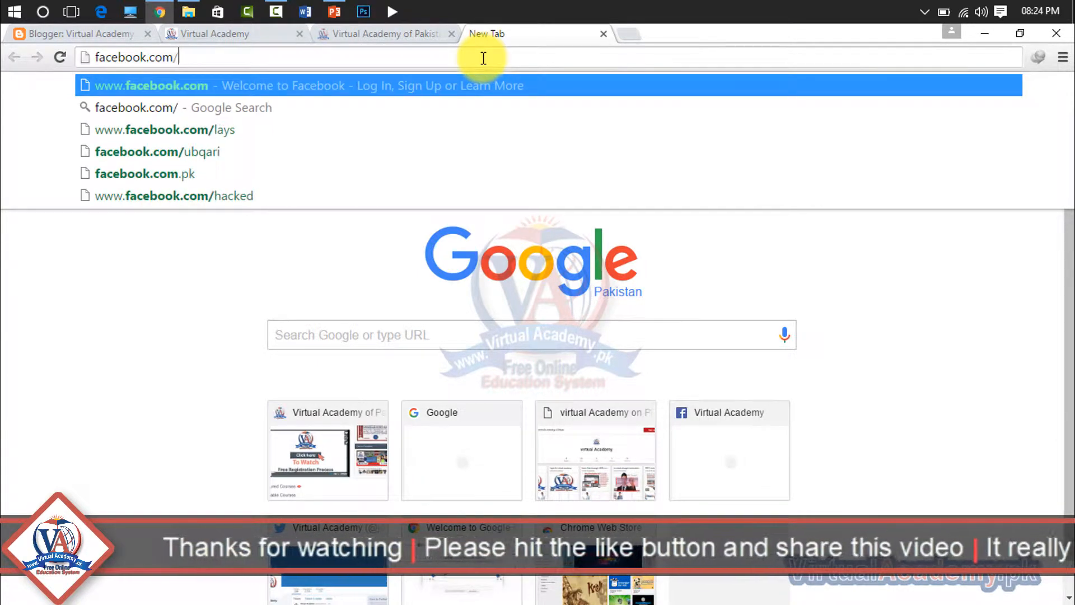
{"action": "type", "text": "/joinvaoffice"}
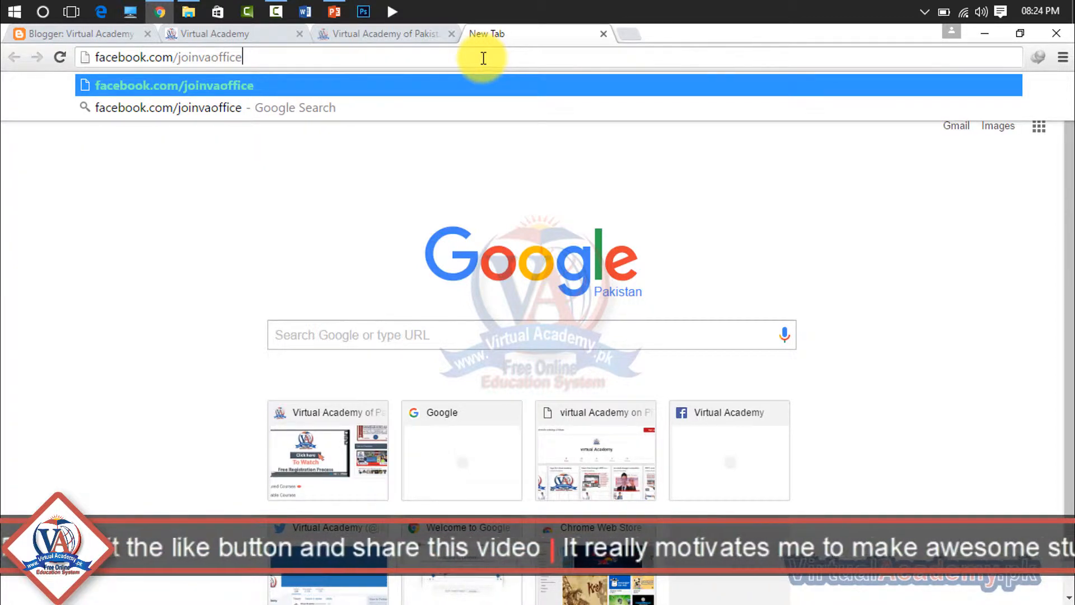
{"action": "key", "text": "BackSpace"}
{"action": "type", "text": "ial"}
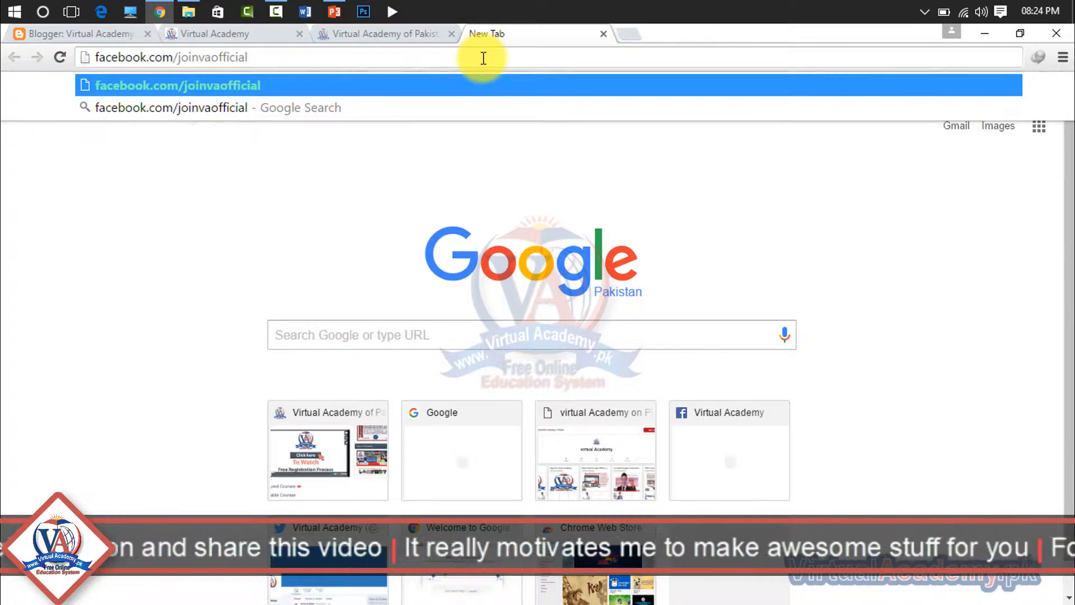
{"action": "key", "text": "Return"}
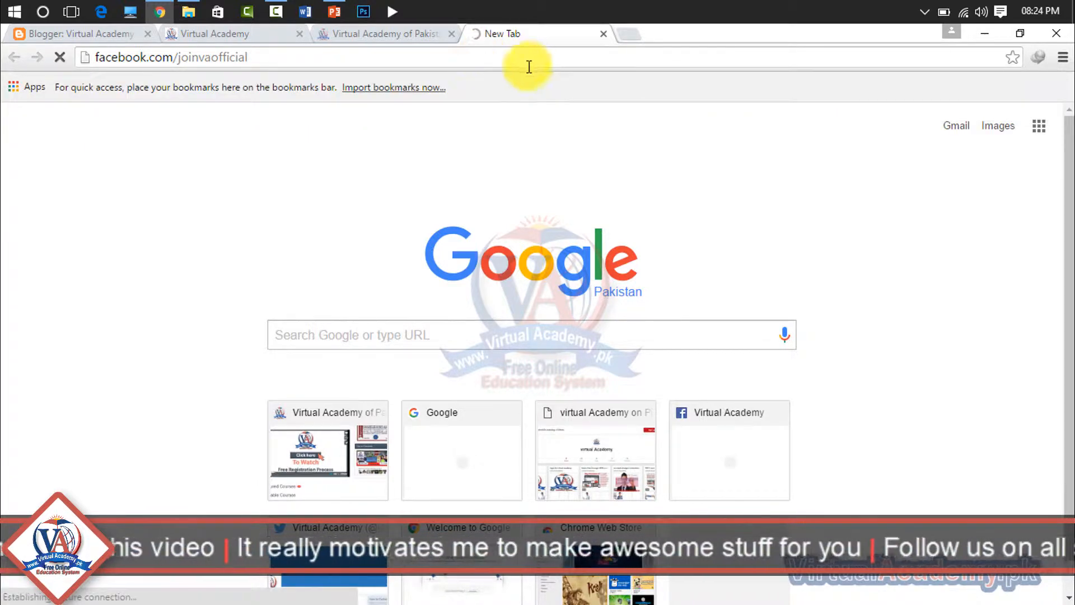
{"action": "left_click_drag", "start_coordinate": [263, 57], "coordinate": [181, 69]}
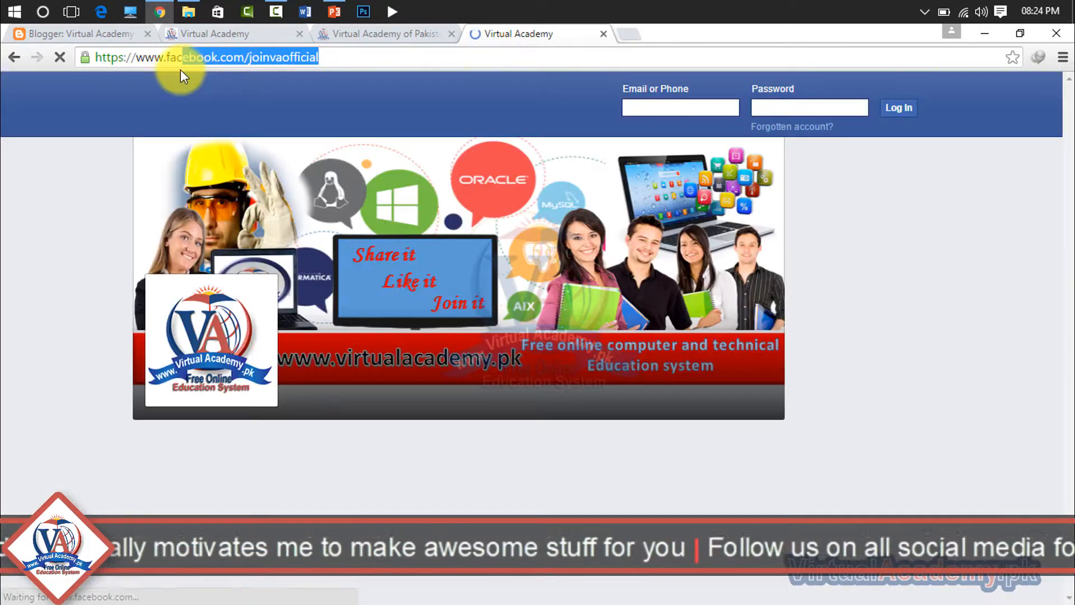
{"action": "left_click_drag", "start_coordinate": [317, 58], "coordinate": [256, 58]}
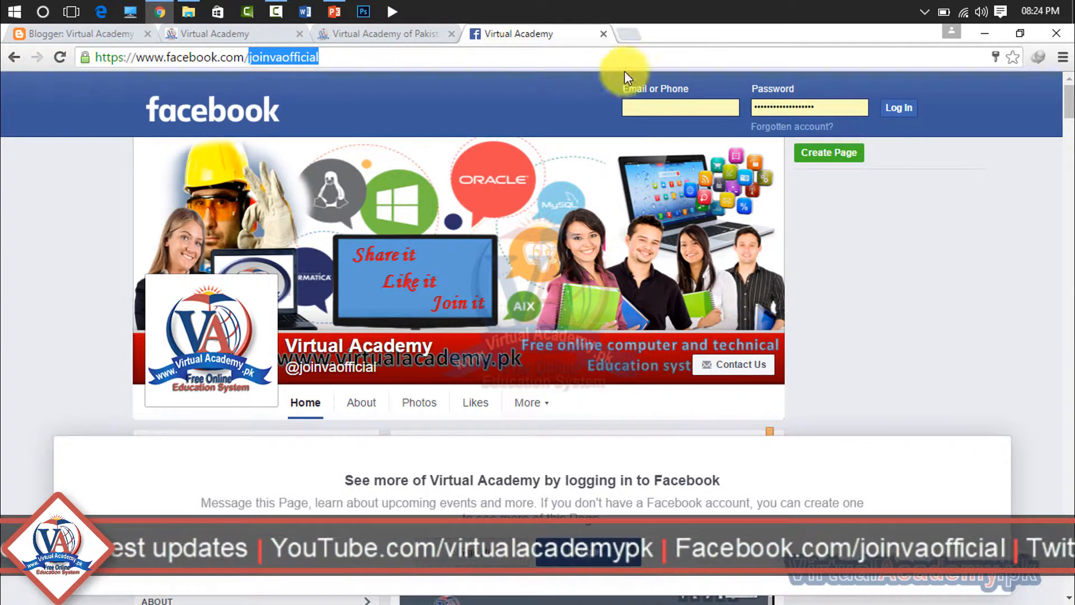
Open google.com in another new tab, search for "facebook page plugin" and open Facebook's Page Plugin documentation
{"action": "left_click", "coordinate": [627, 36]}
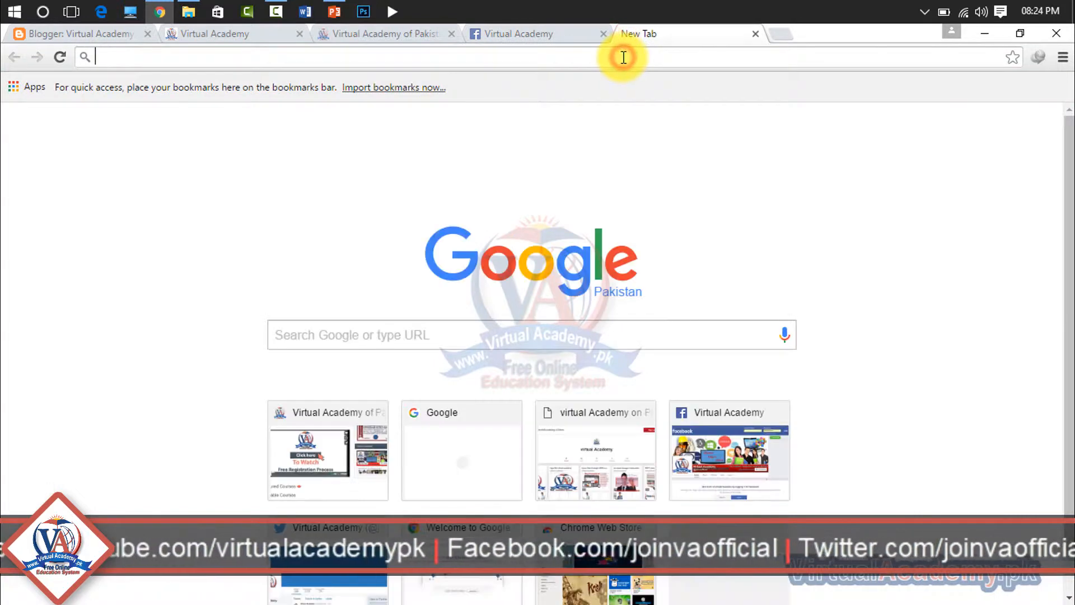
{"action": "type", "text": "google.com"}
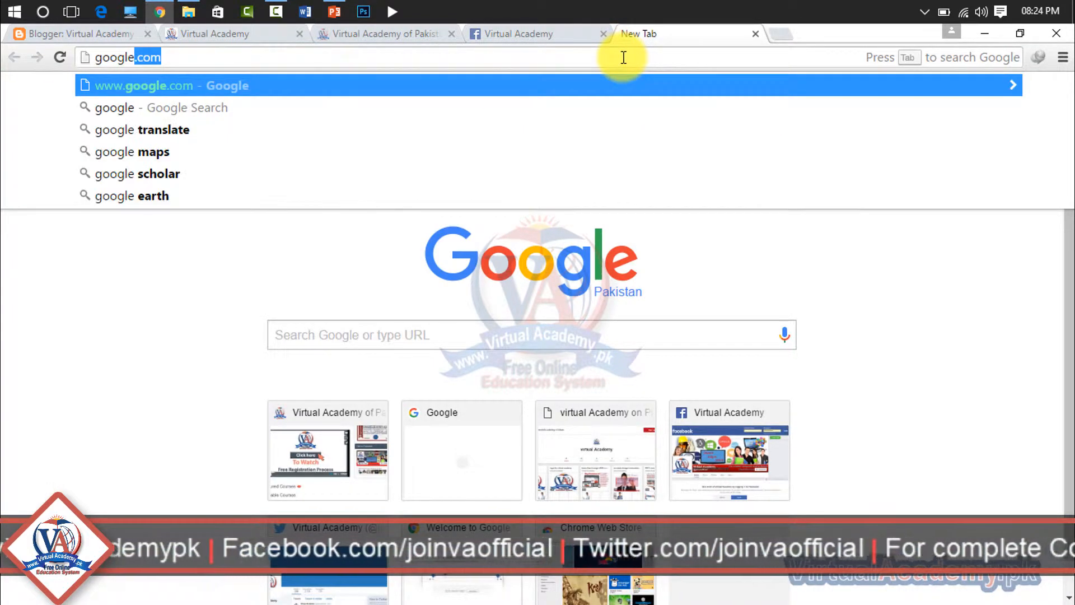
{"action": "key", "text": "Return"}
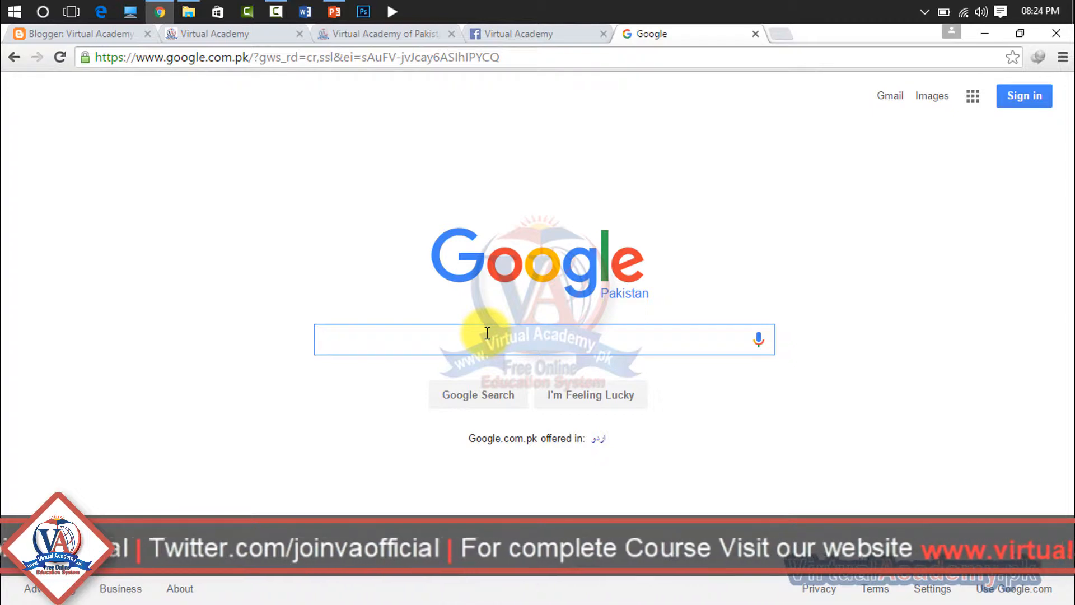
{"action": "type", "text": "face"}
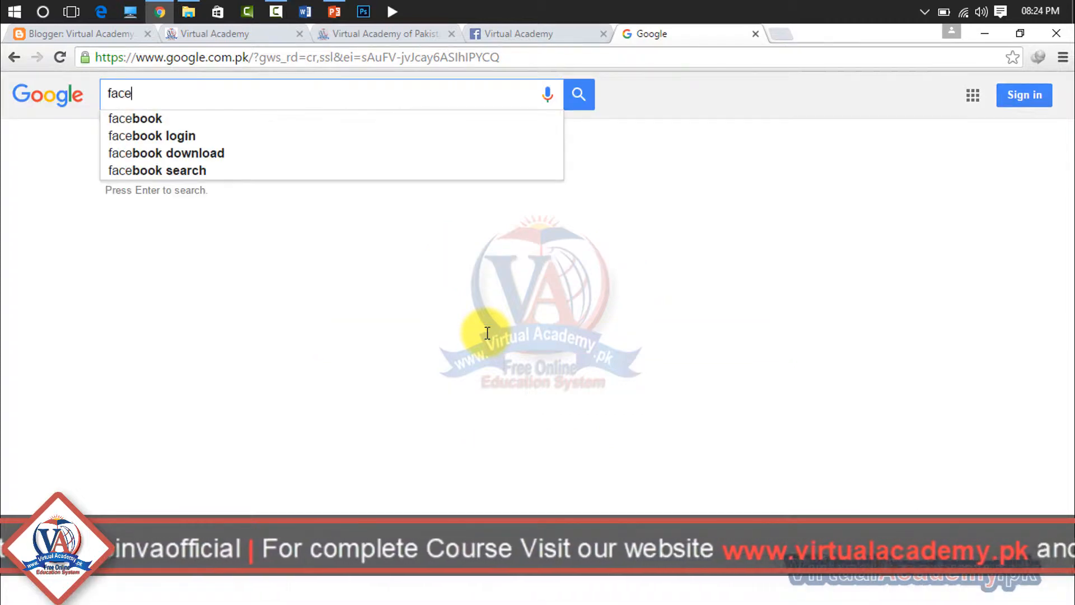
{"action": "type", "text": "book "}
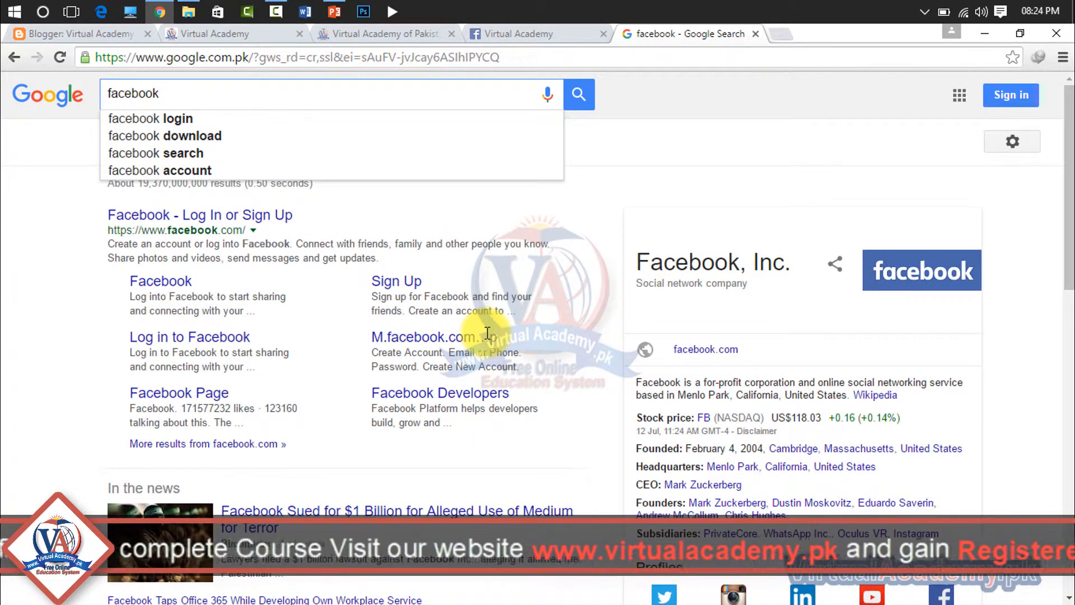
{"action": "type", "text": "page "}
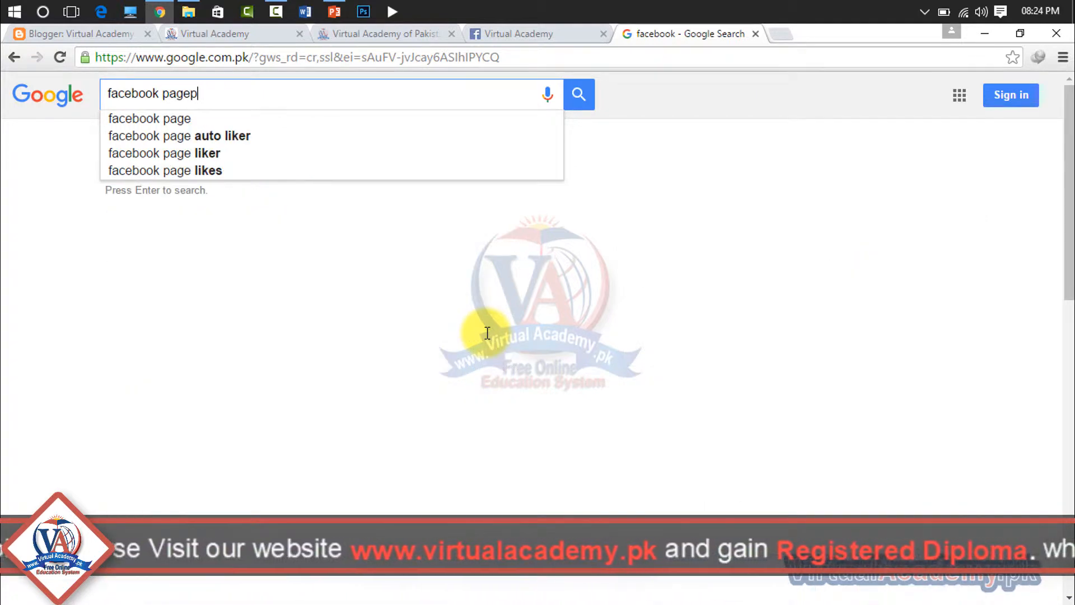
{"action": "type", "text": "p"}
{"action": "key", "text": "Down"}
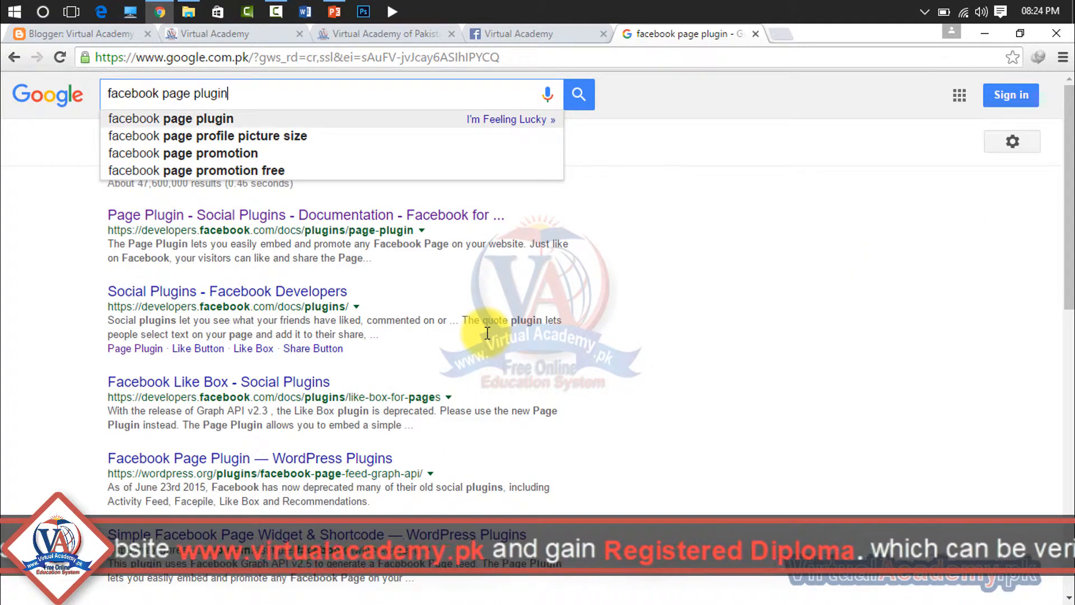
{"action": "key", "text": "Return"}
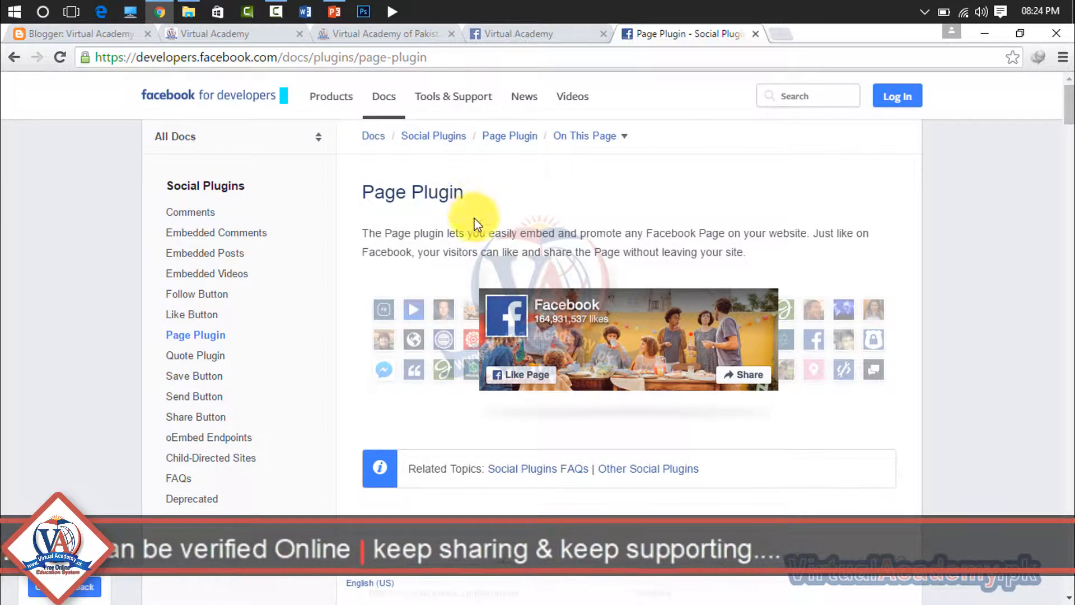
{"action": "scroll", "coordinate": [564, 448], "scroll_direction": "down", "scroll_amount": 1}
{"action": "scroll", "coordinate": [564, 448], "scroll_direction": "down", "scroll_amount": 3}
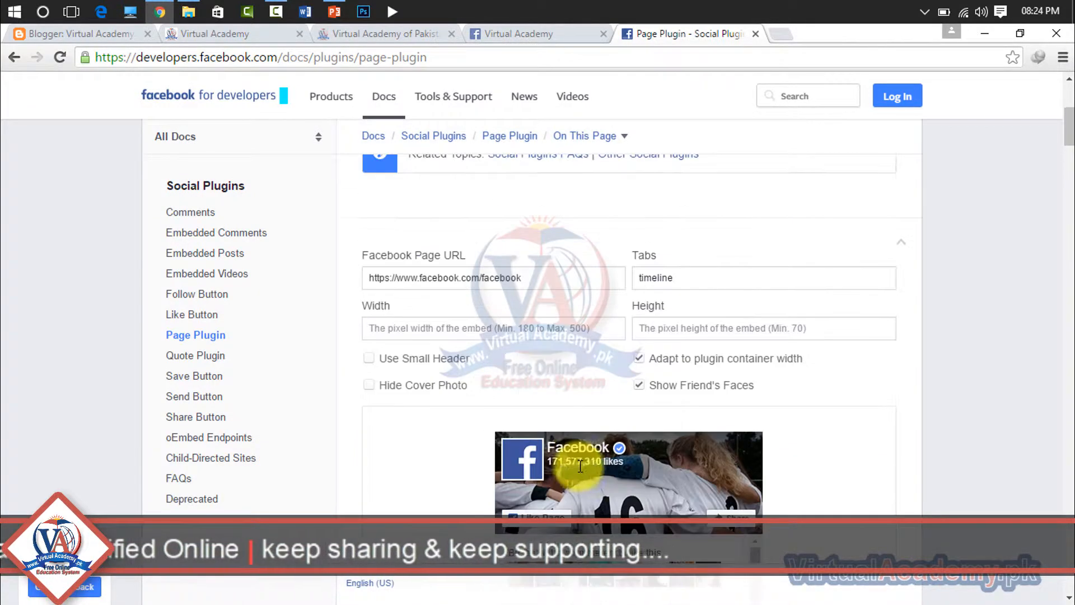
{"action": "left_click_drag", "start_coordinate": [547, 436], "coordinate": [488, 439]}
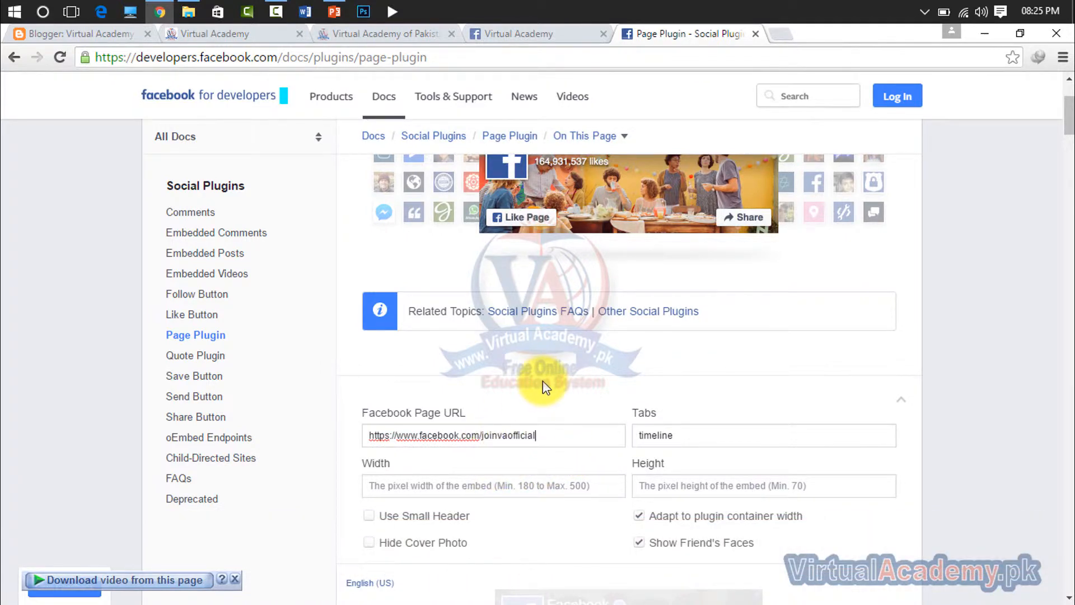
Try the plugin without Show Friend's Faces, check its preview, and turn the option back on
{"action": "scroll", "coordinate": [543, 386], "scroll_direction": "down", "scroll_amount": 3}
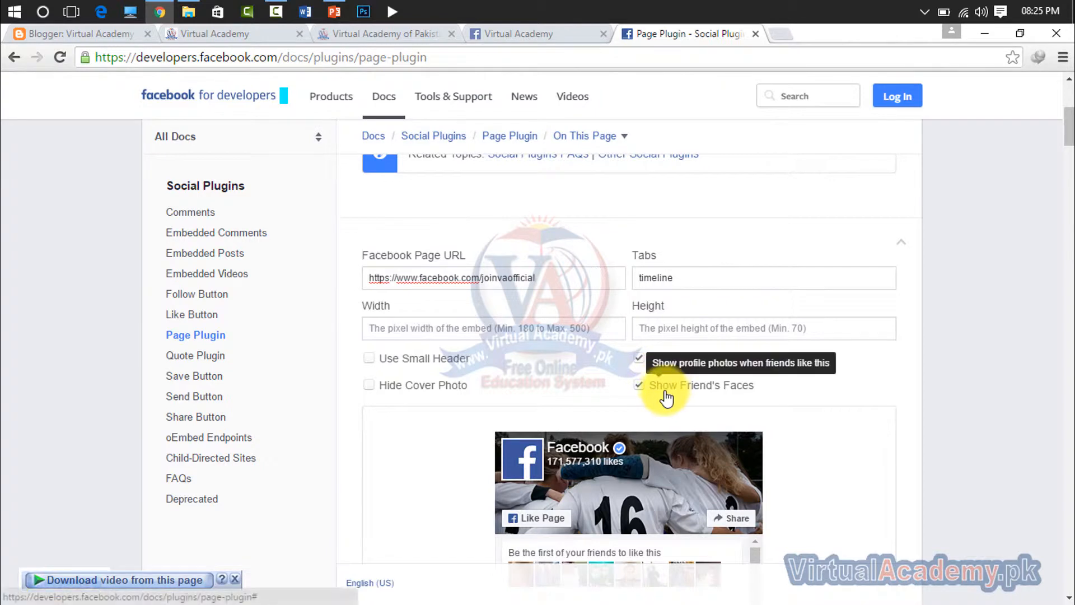
{"action": "scroll", "coordinate": [670, 397], "scroll_direction": "down", "scroll_amount": 1}
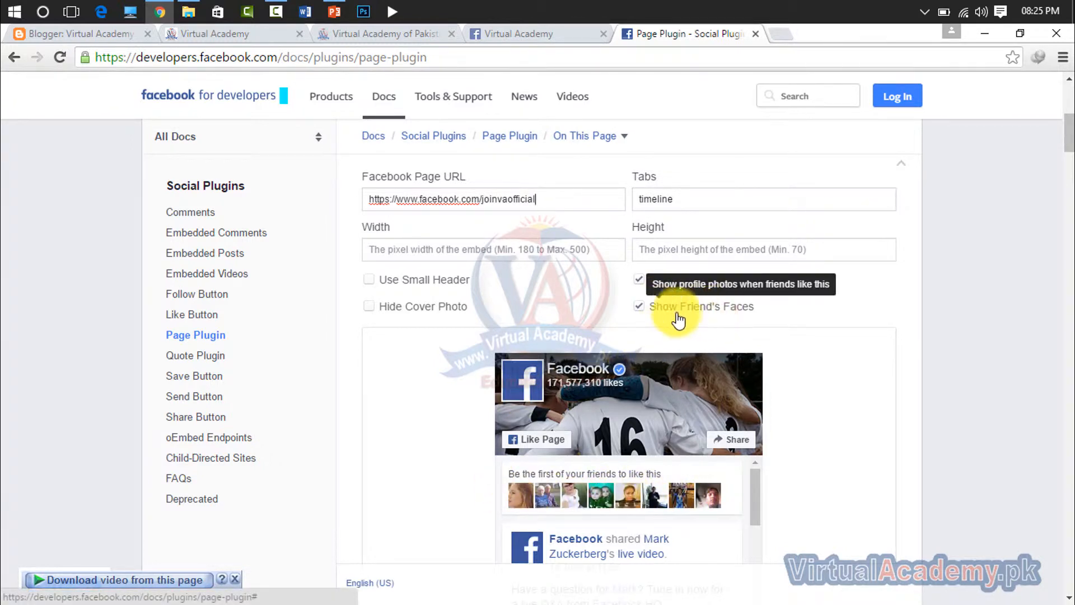
{"action": "left_click", "coordinate": [653, 316]}
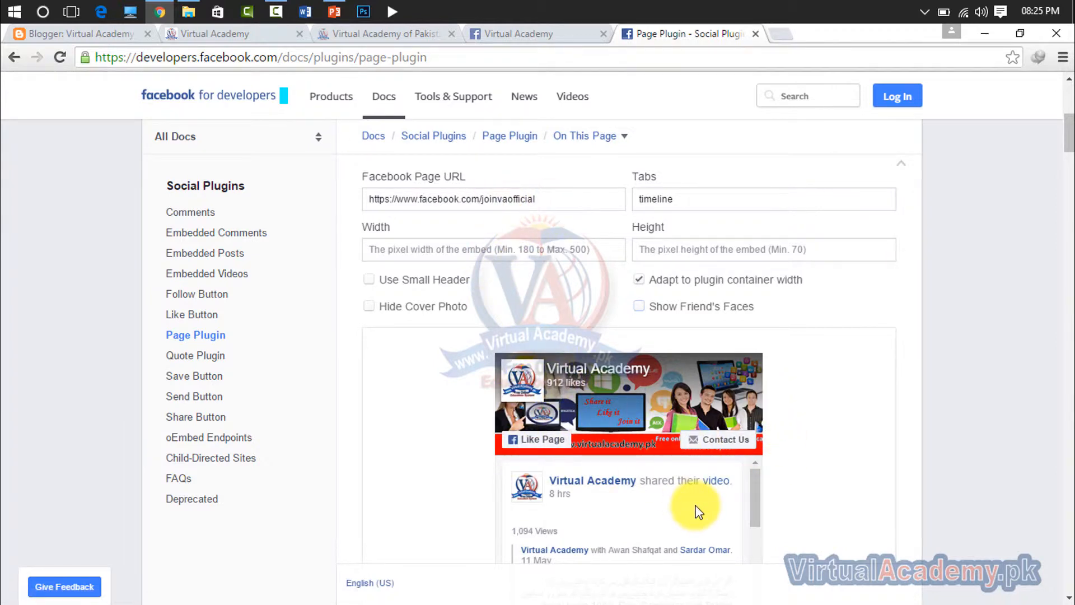
{"action": "scroll", "coordinate": [697, 509], "scroll_direction": "down", "scroll_amount": 2}
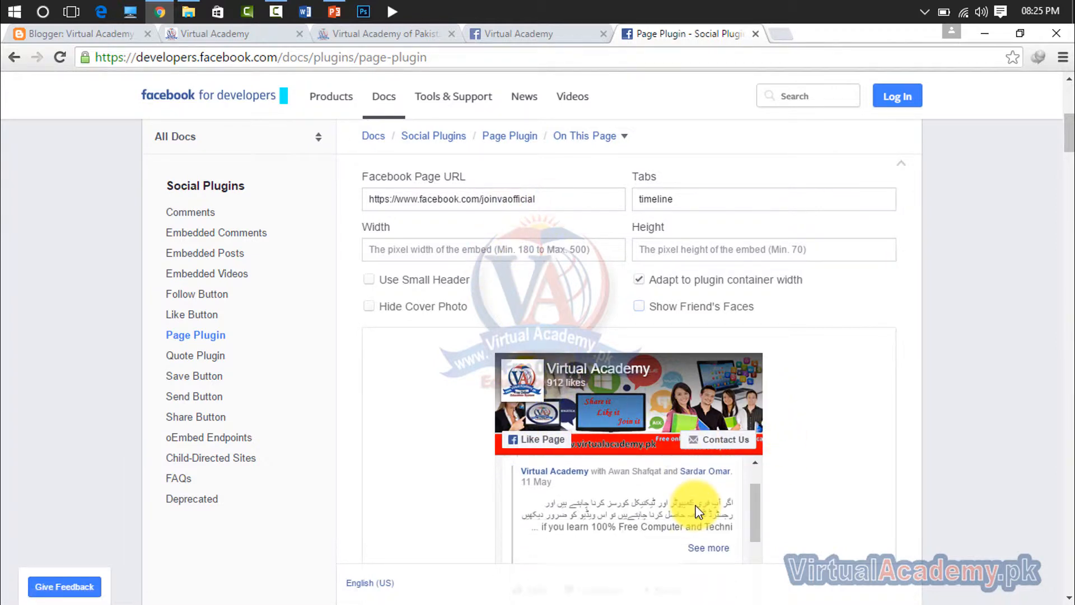
{"action": "left_click", "coordinate": [661, 307]}
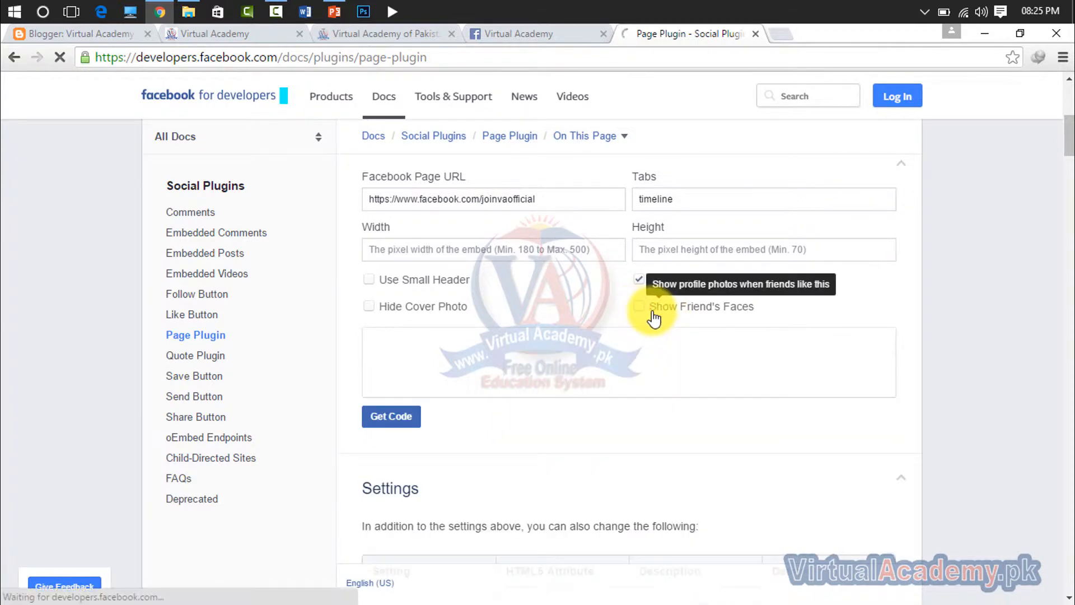
{"action": "left_click", "coordinate": [644, 309]}
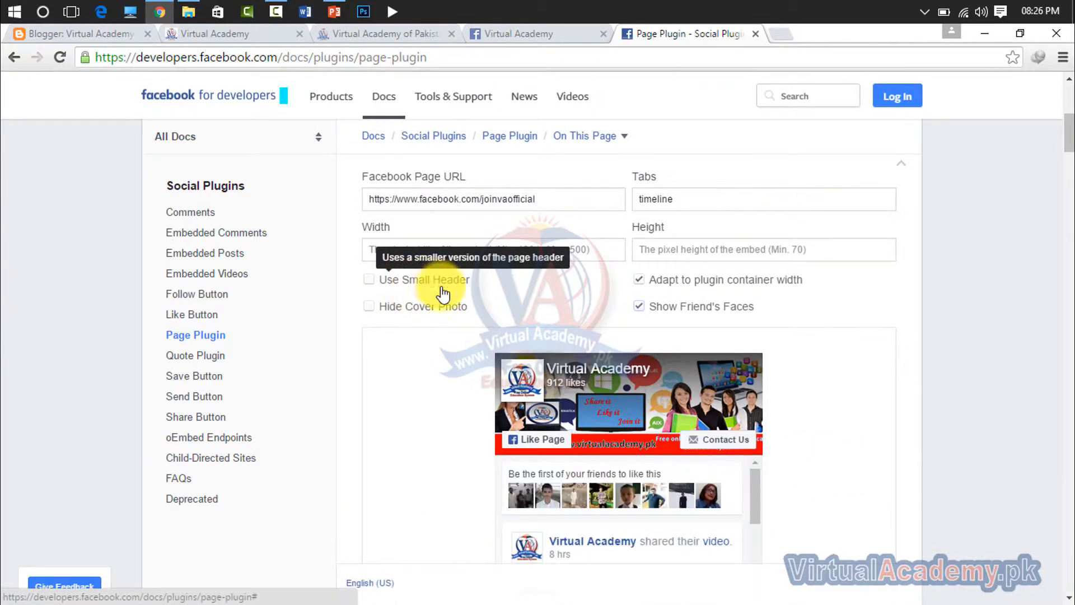
Enable Use Small Header for the page plugin and generate its embed code
{"action": "left_click", "coordinate": [370, 281]}
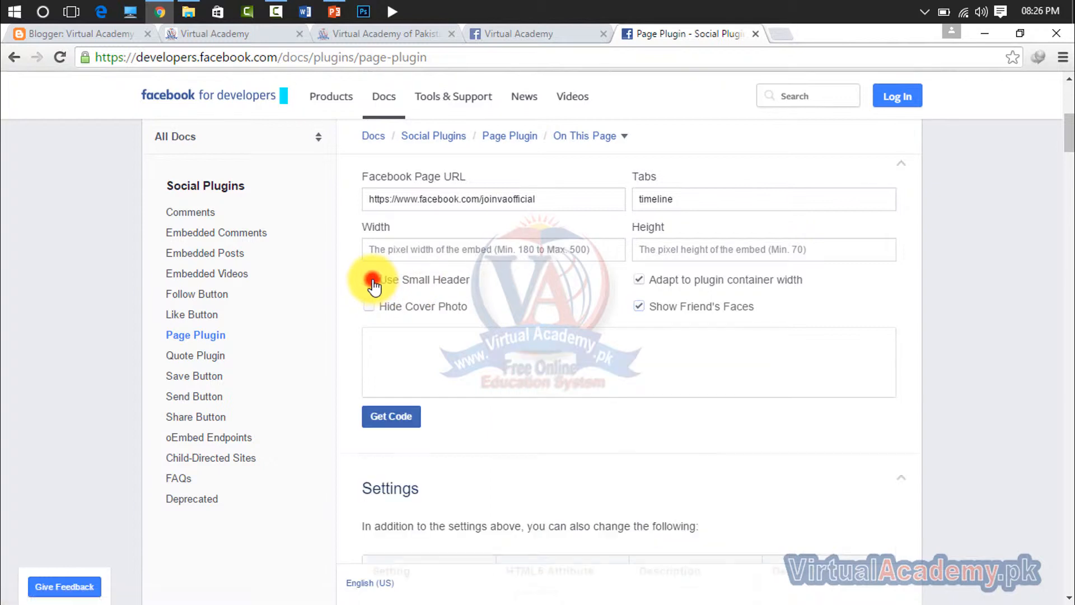
{"action": "left_click", "coordinate": [370, 280]}
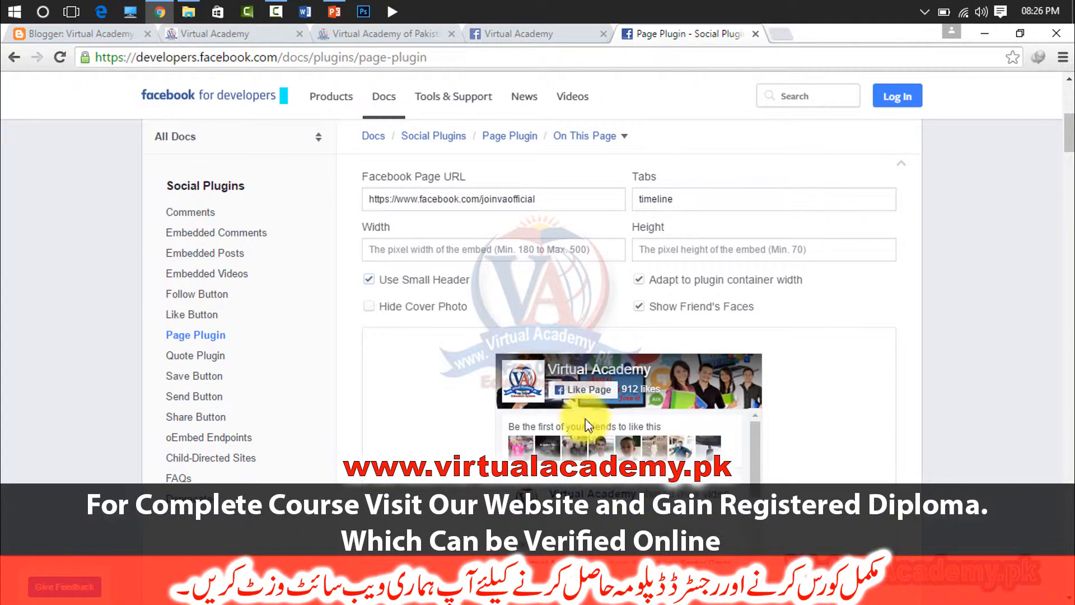
{"action": "scroll", "coordinate": [919, 456], "scroll_direction": "down", "scroll_amount": 7}
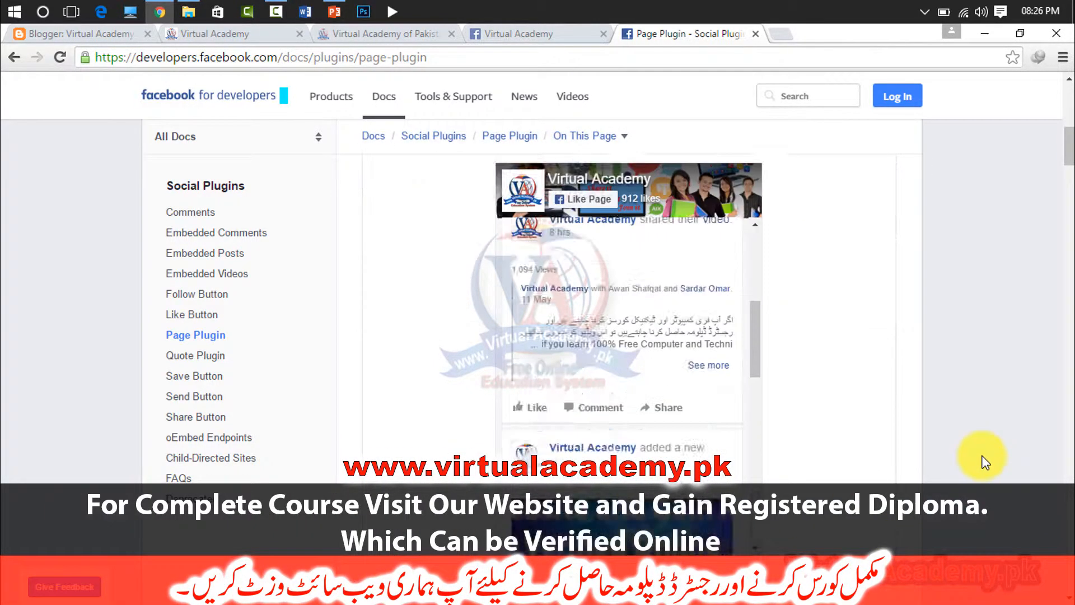
{"action": "left_click", "coordinate": [408, 401]}
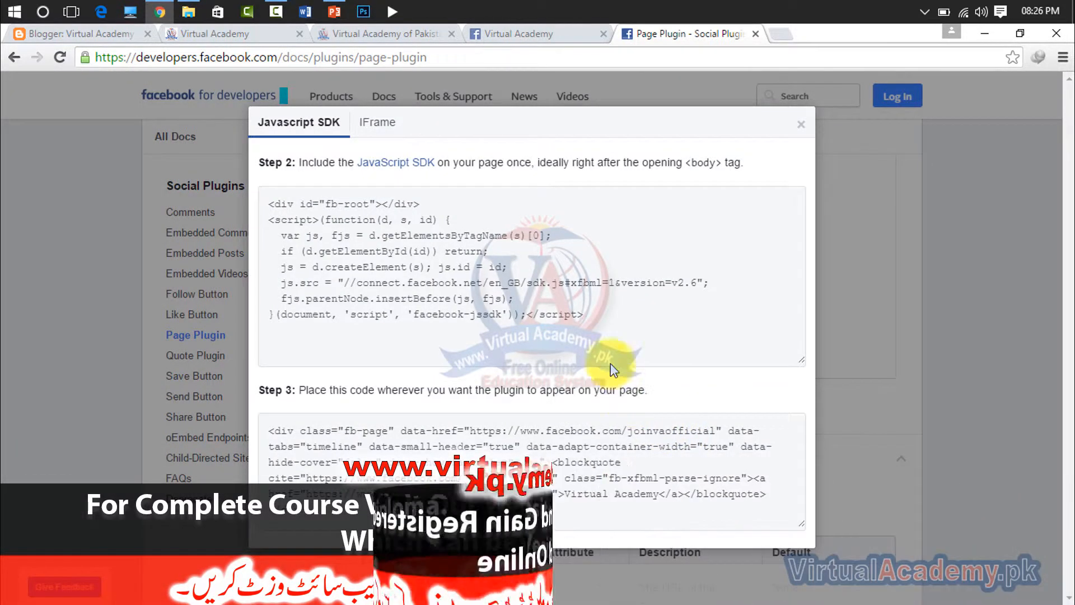
Switch to Blogger and open the Virtual Academy blog's layout
{"action": "left_click", "coordinate": [115, 35]}
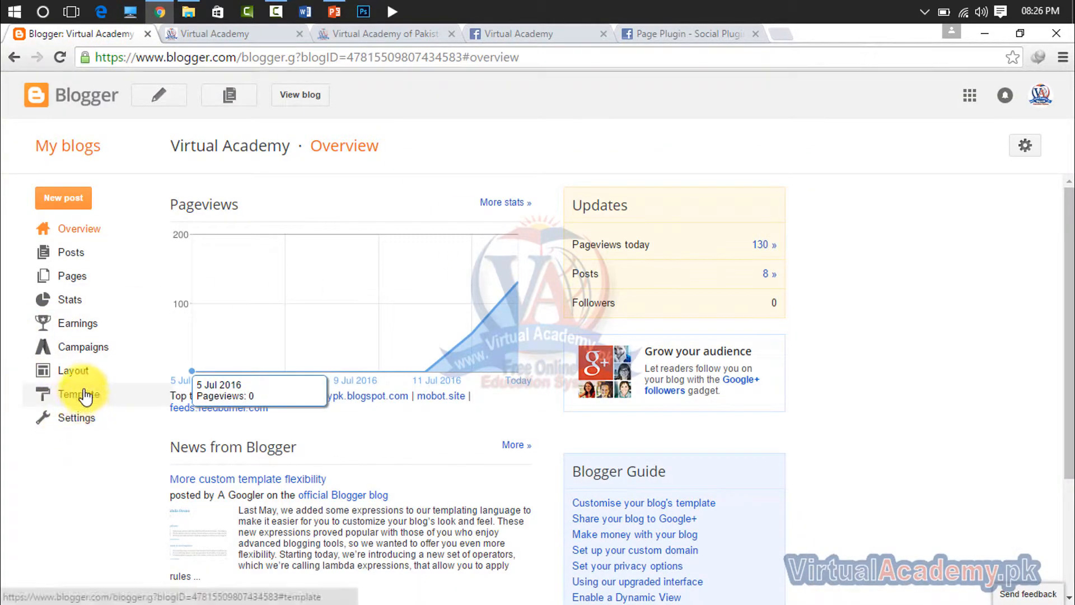
{"action": "left_click", "coordinate": [75, 371]}
{"action": "scroll", "coordinate": [527, 369], "scroll_direction": "down", "scroll_amount": 7}
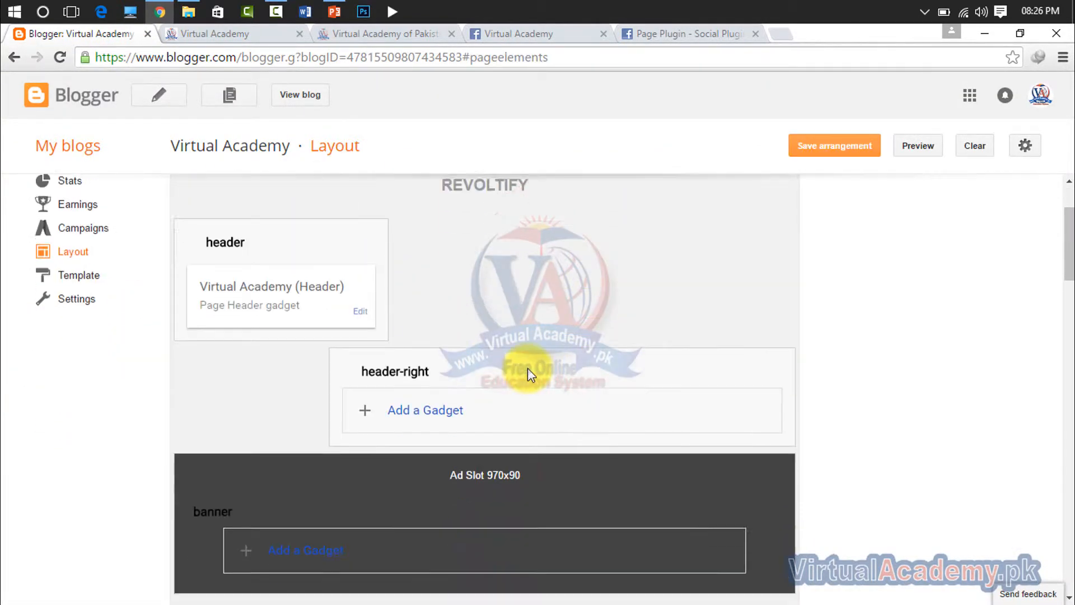
Add a new HTML/JavaScript gadget to the blog's sidebar2 section, ready for content entry
{"action": "scroll", "coordinate": [713, 407], "scroll_direction": "down", "scroll_amount": 3}
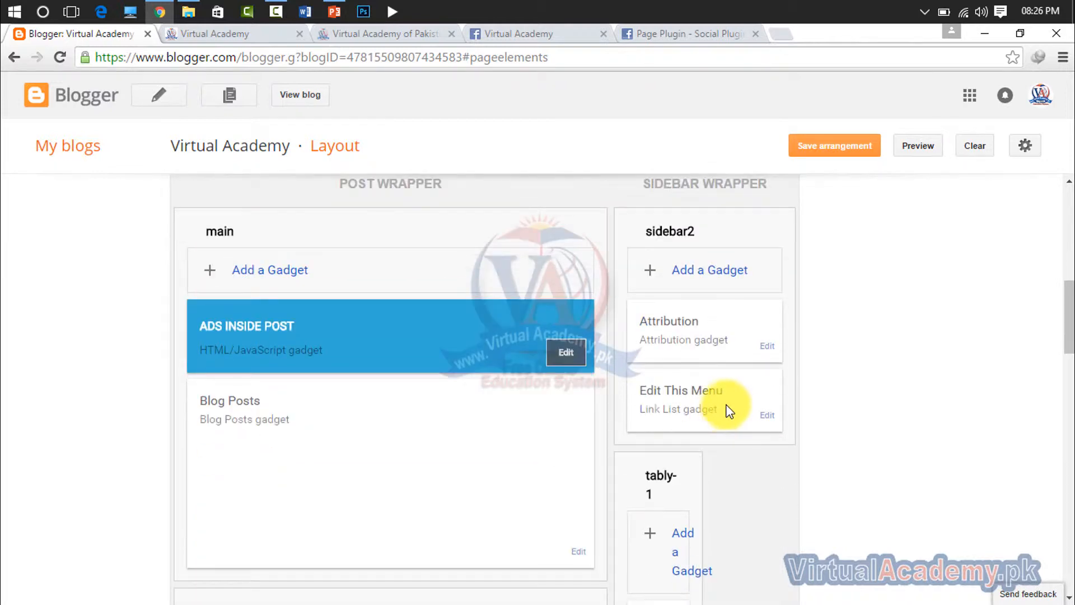
{"action": "left_click", "coordinate": [715, 271]}
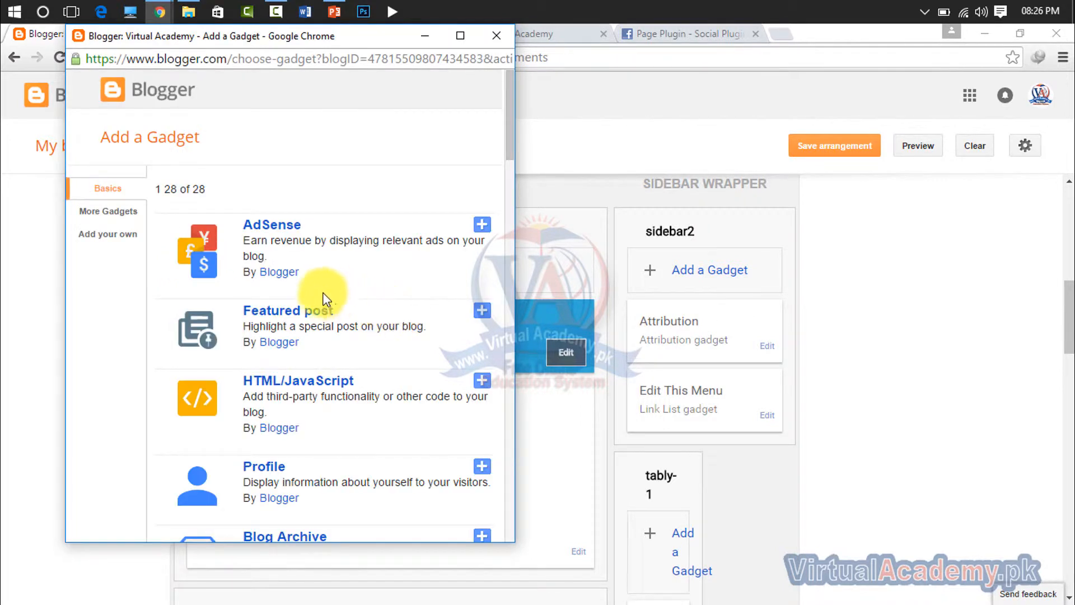
{"action": "left_click", "coordinate": [327, 382]}
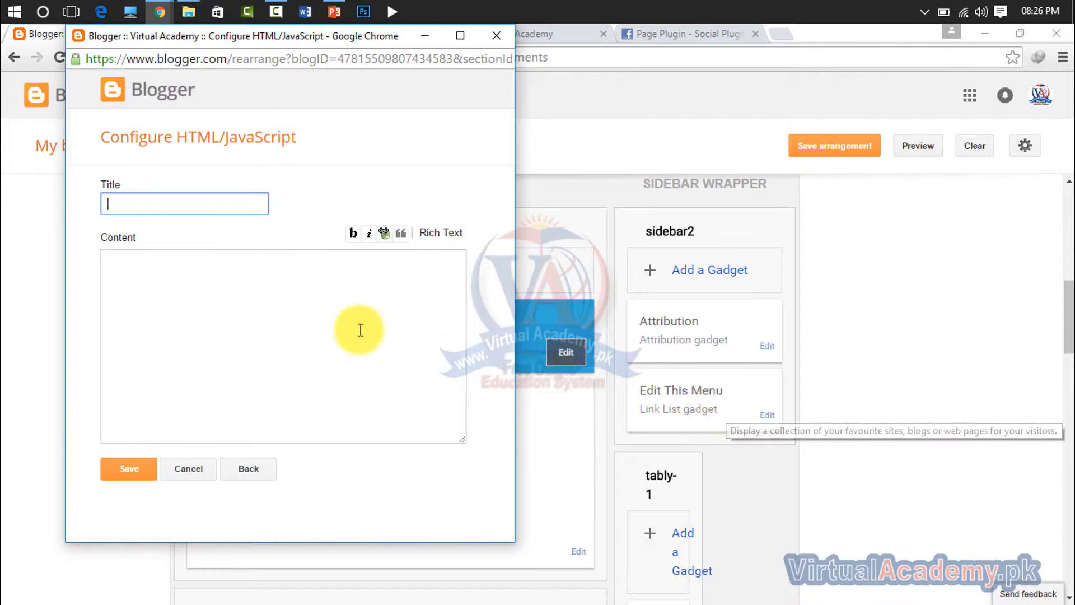
{"action": "left_click", "coordinate": [271, 304]}
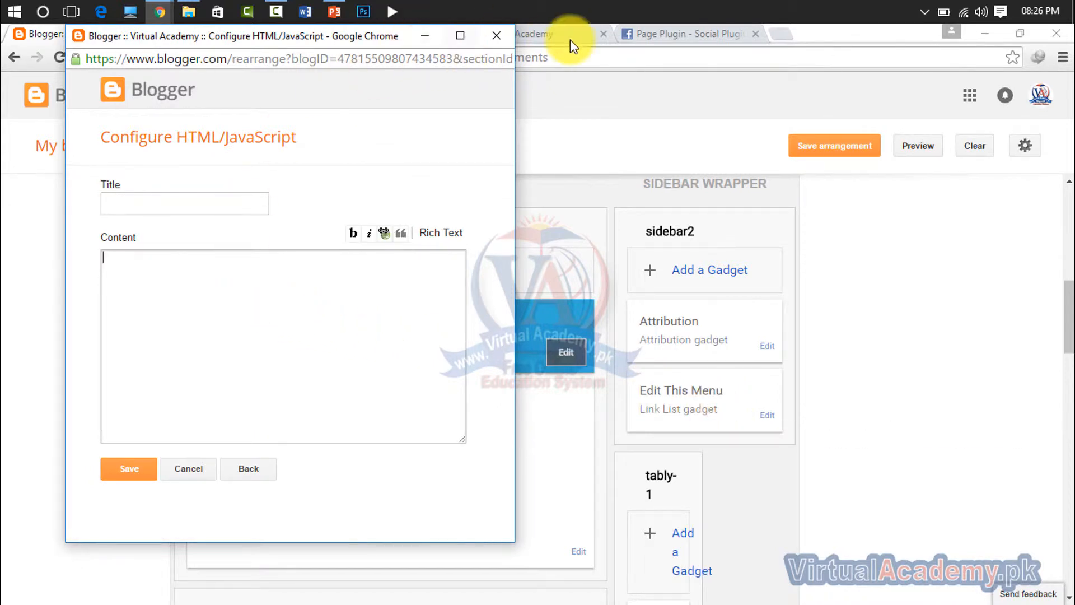
Copy the Step 2 JavaScript SDK code from the Facebook Page Plugin page and paste it into the gadget's content
{"action": "left_click", "coordinate": [649, 35]}
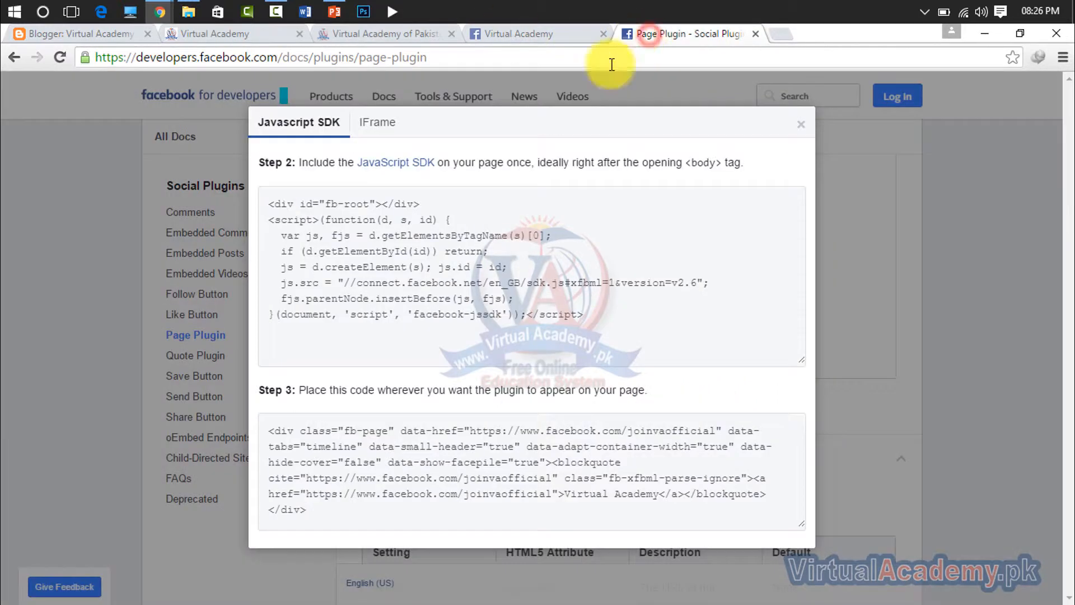
{"action": "left_click", "coordinate": [591, 317]}
{"action": "left_click_drag", "start_coordinate": [527, 316], "coordinate": [240, 199]}
{"action": "key", "text": "ctrl+c"}
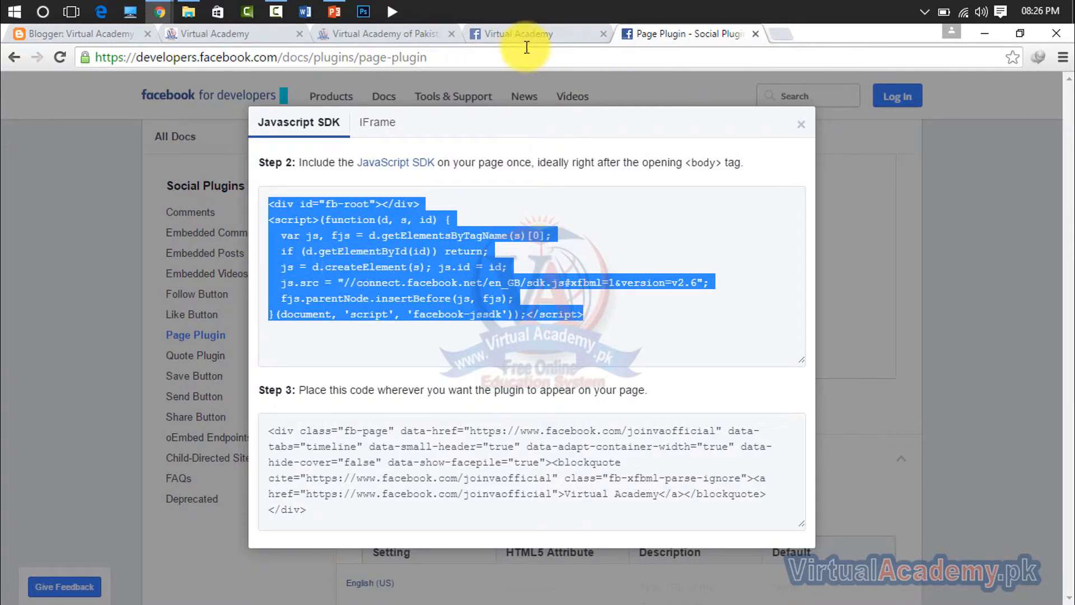
{"action": "left_click", "coordinate": [105, 37]}
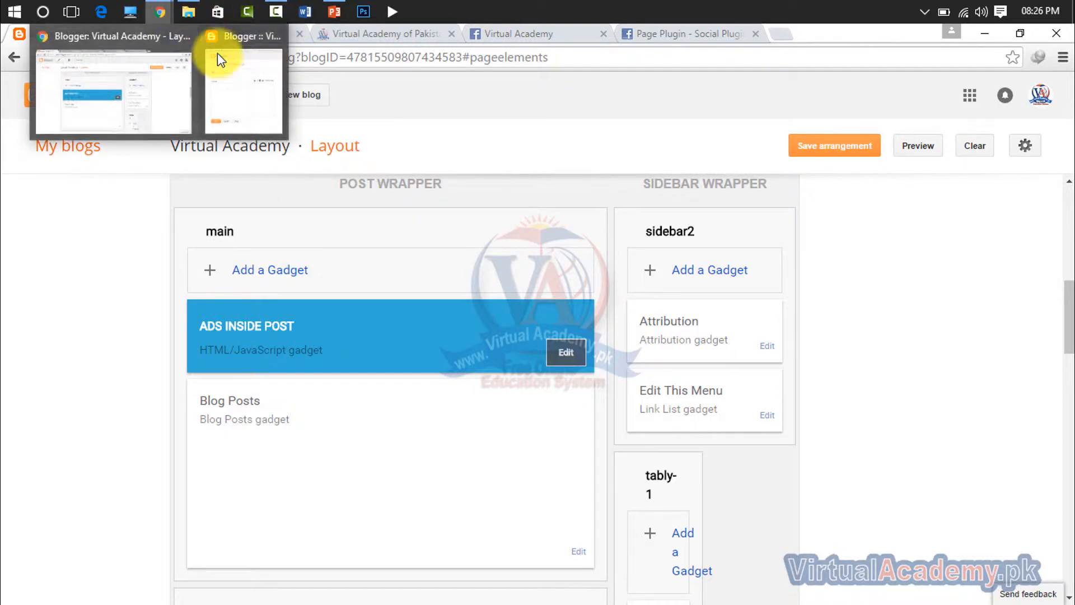
{"action": "left_click", "coordinate": [217, 53]}
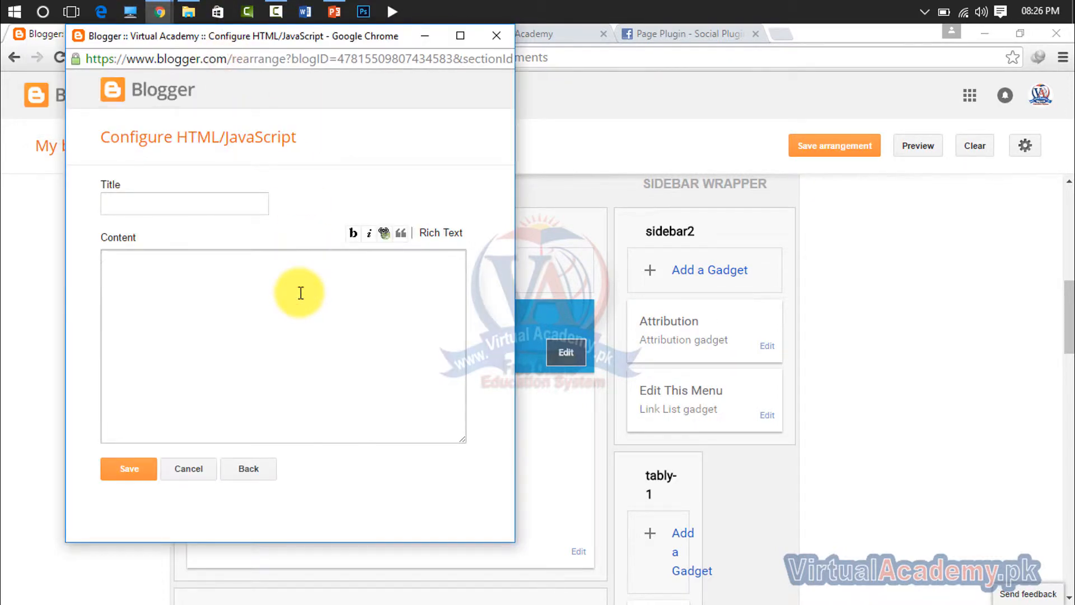
{"action": "key", "text": "ctrl+v"}
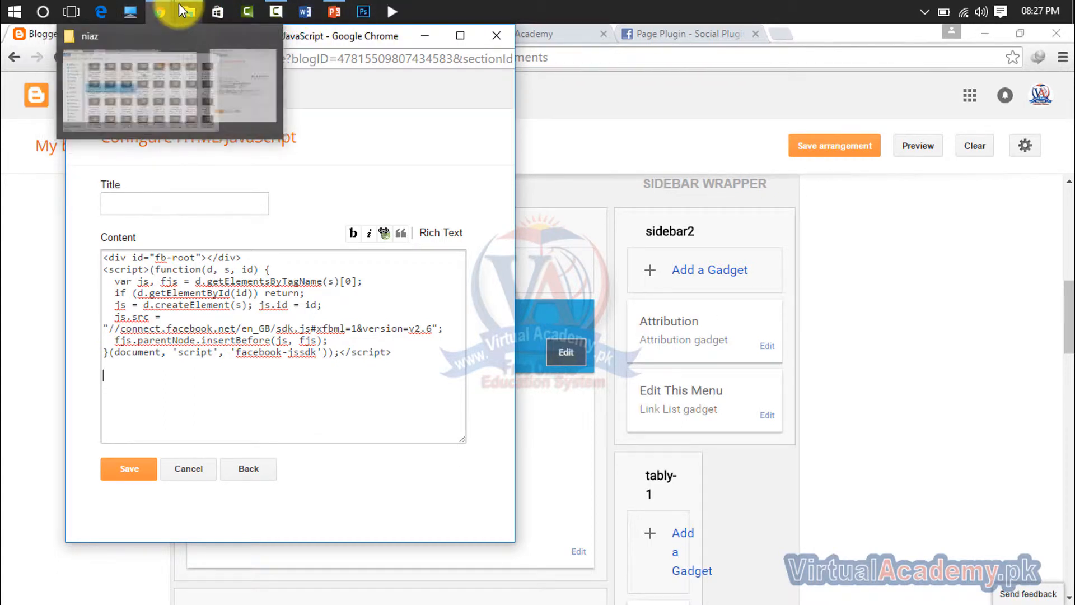
Copy the Step 3 plugin placement code, paste it below the SDK script in the gadget's content, and save the gadget
{"action": "mouse_move", "coordinate": [168, 12]}
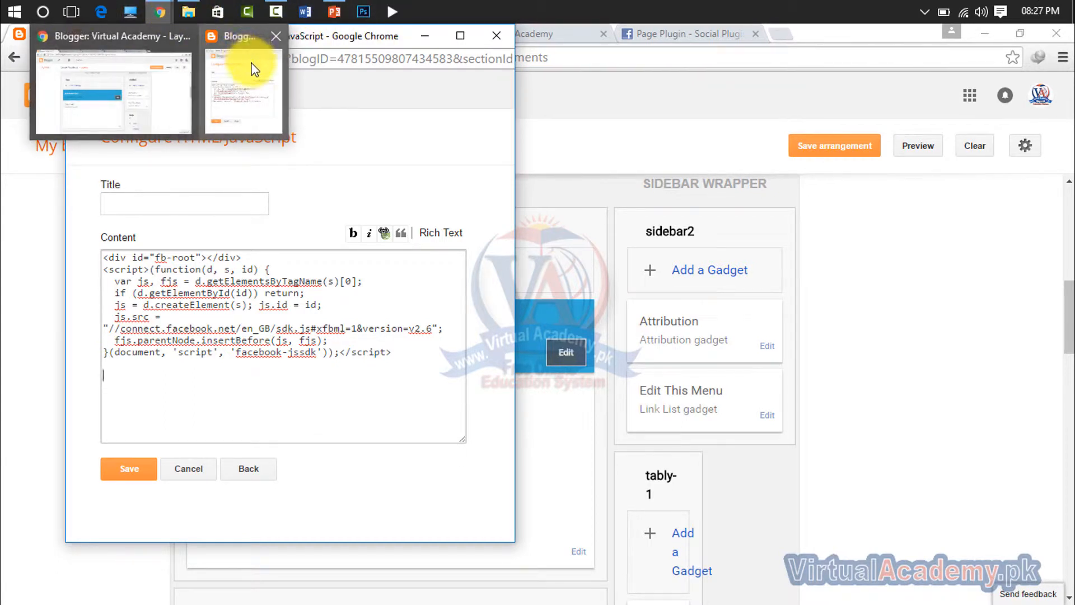
{"action": "mouse_move", "coordinate": [252, 68]}
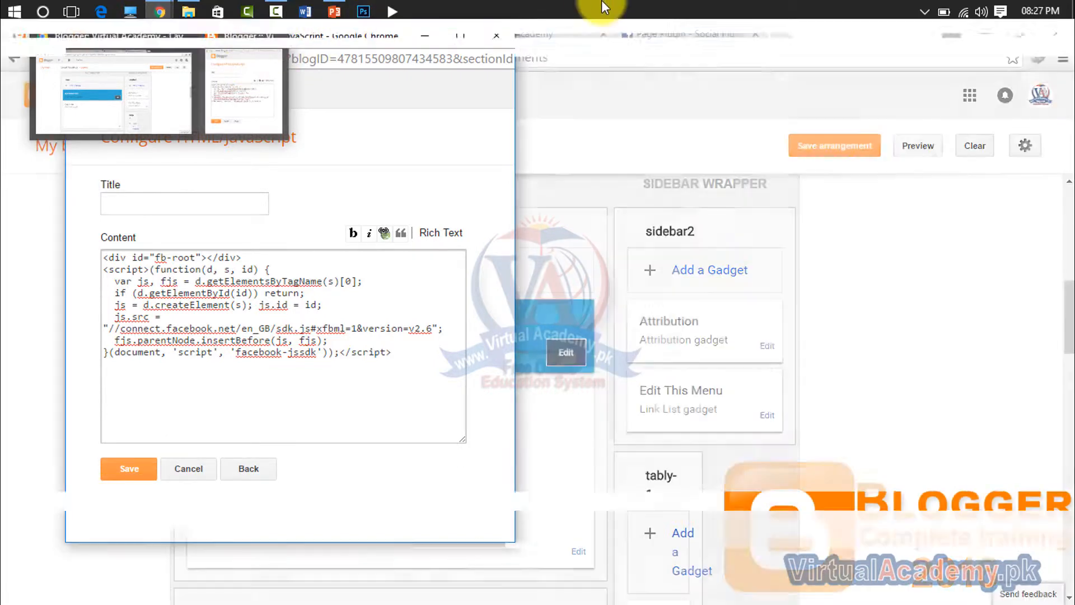
{"action": "left_click", "coordinate": [687, 39]}
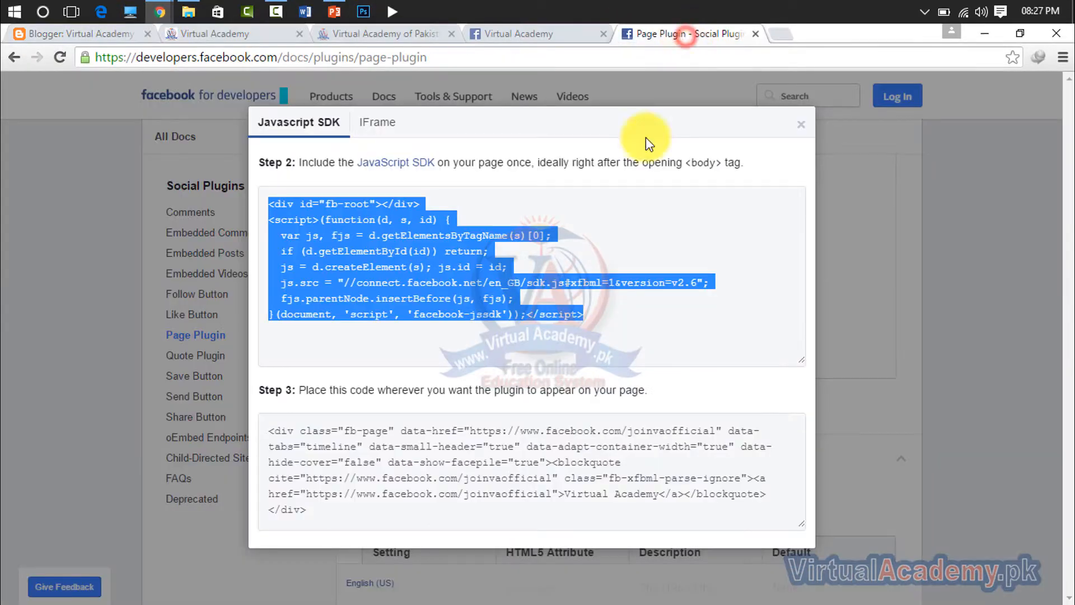
{"action": "left_click", "coordinate": [635, 460]}
{"action": "key", "text": "ctrl+c"}
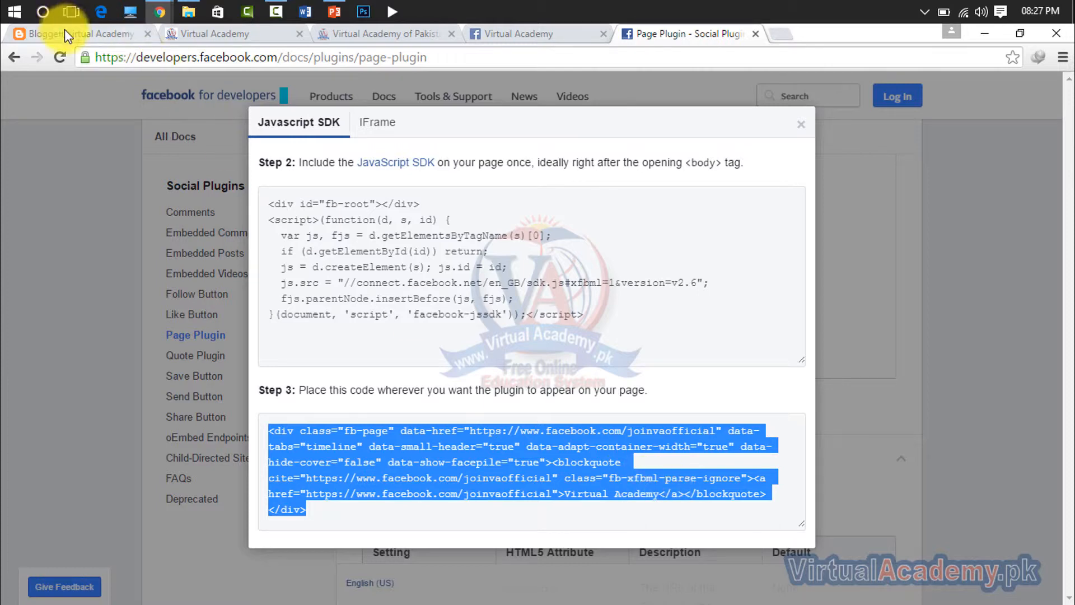
{"action": "mouse_move", "coordinate": [155, 9]}
{"action": "left_click", "coordinate": [227, 82]}
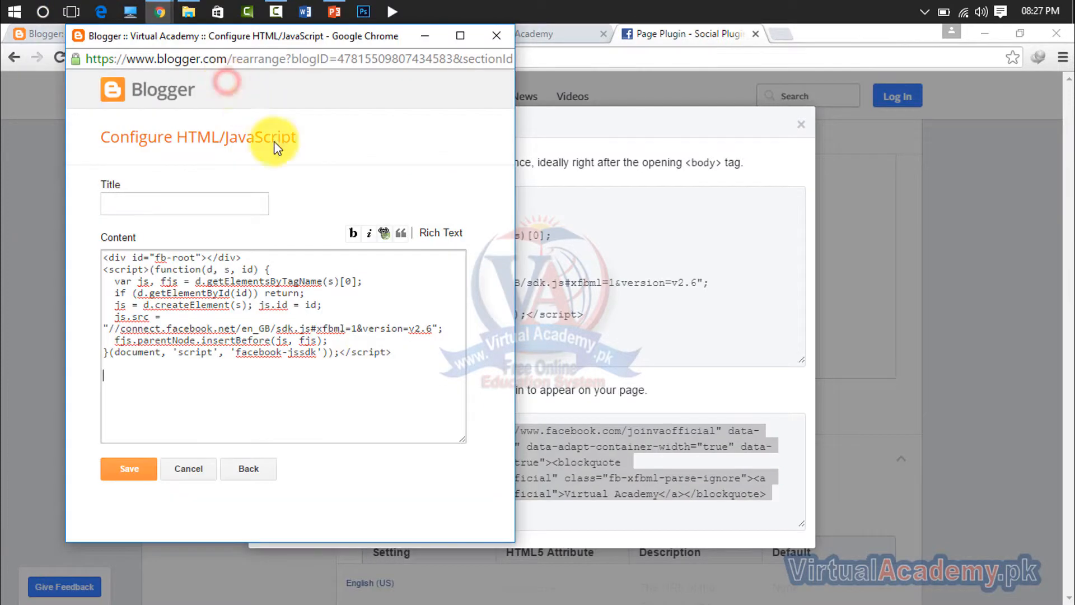
{"action": "left_click", "coordinate": [258, 435]}
{"action": "key", "text": "ctrl+v"}
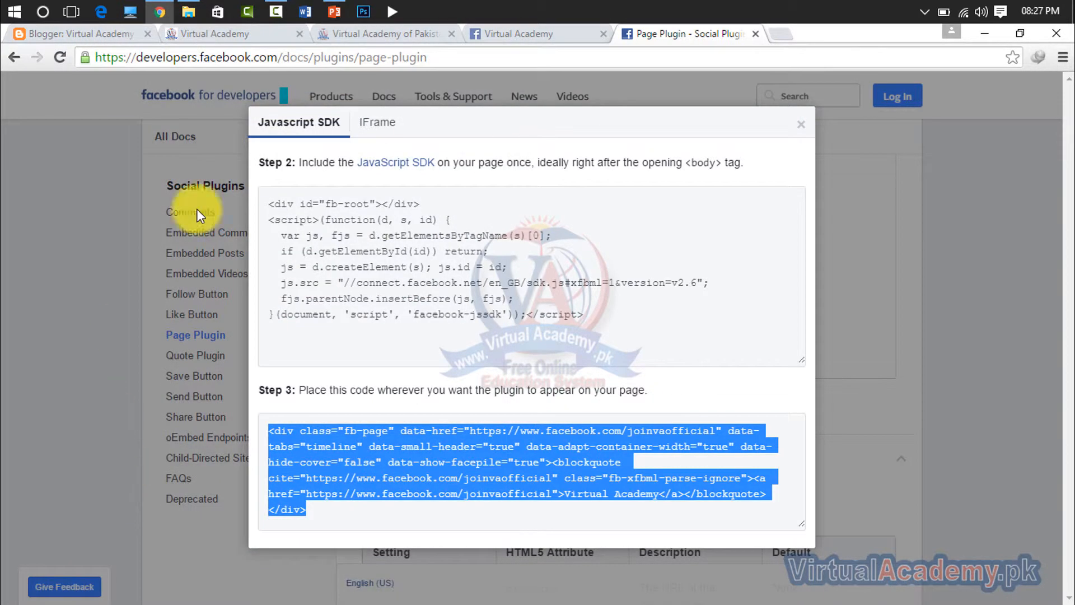
Close the plugin's code window and open the live blog from Blogger's layout page
{"action": "left_click", "coordinate": [803, 125]}
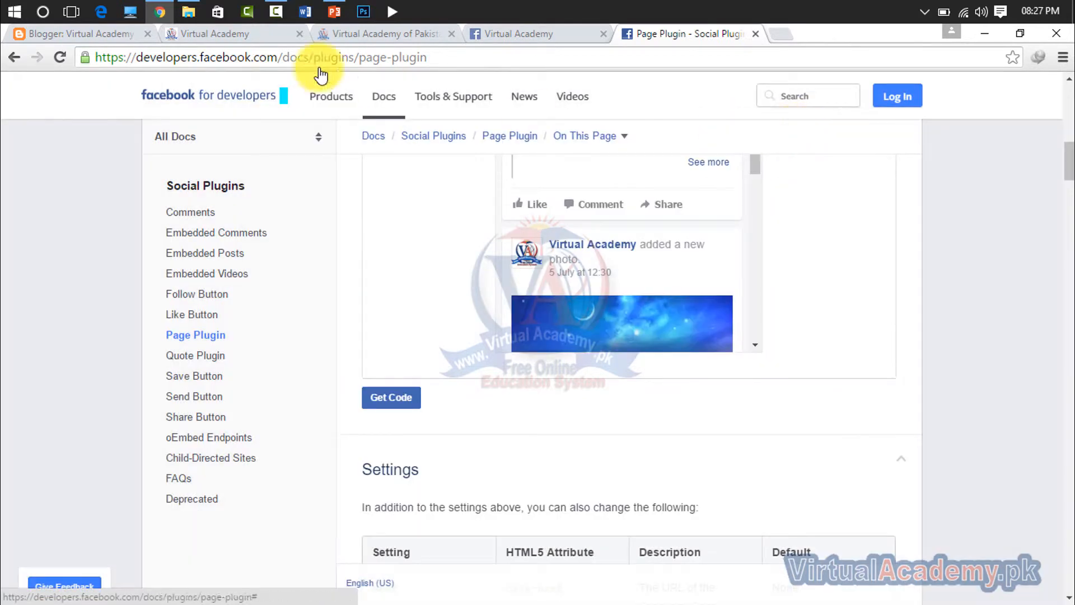
{"action": "left_click", "coordinate": [130, 34]}
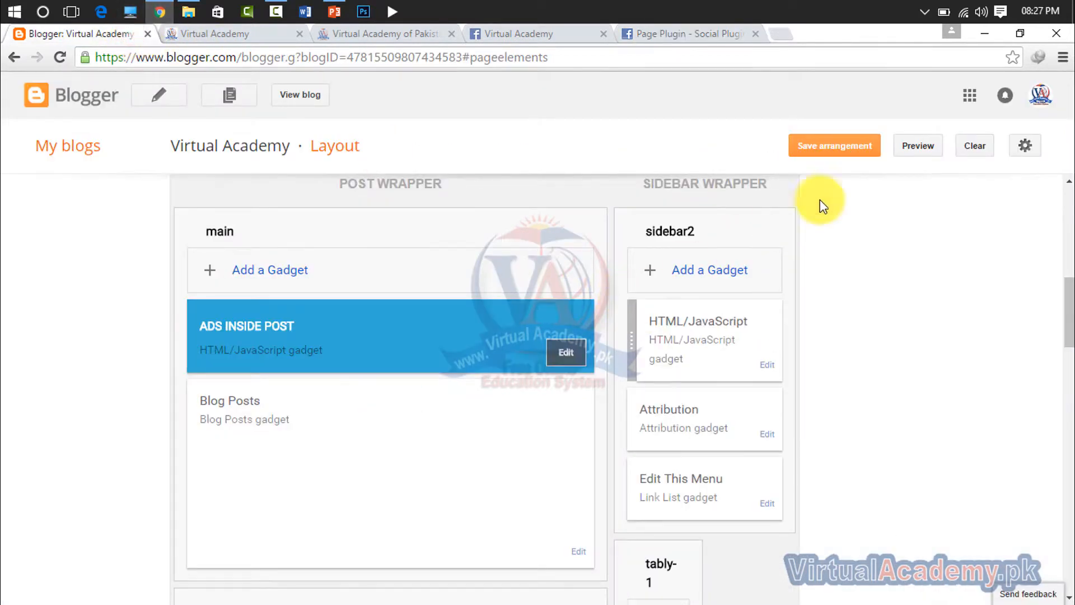
{"action": "scroll", "coordinate": [816, 267], "scroll_direction": "up", "scroll_amount": 5}
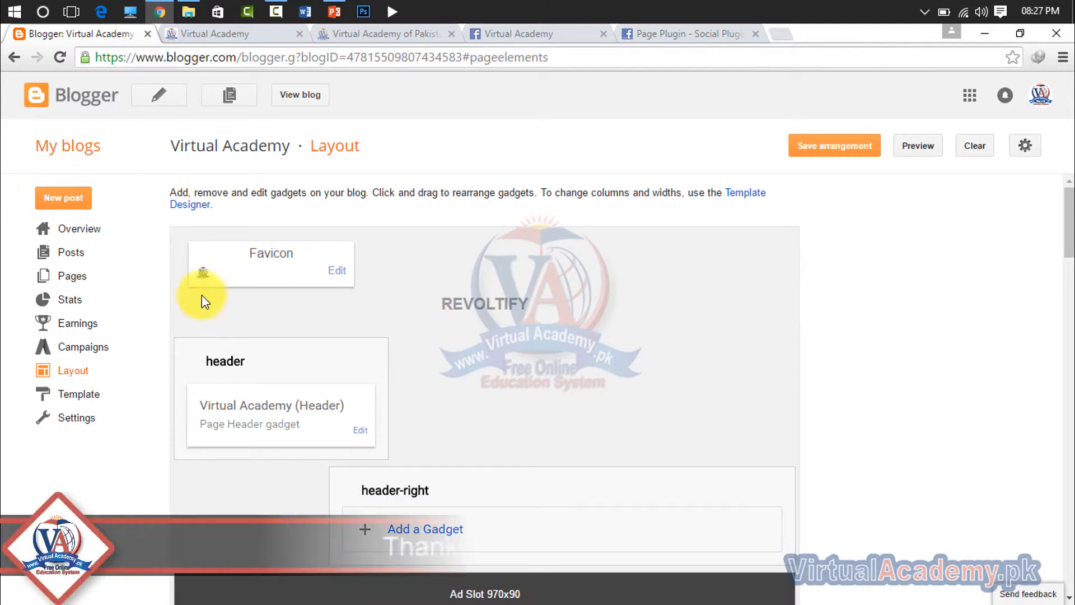
{"action": "left_click", "coordinate": [288, 98]}
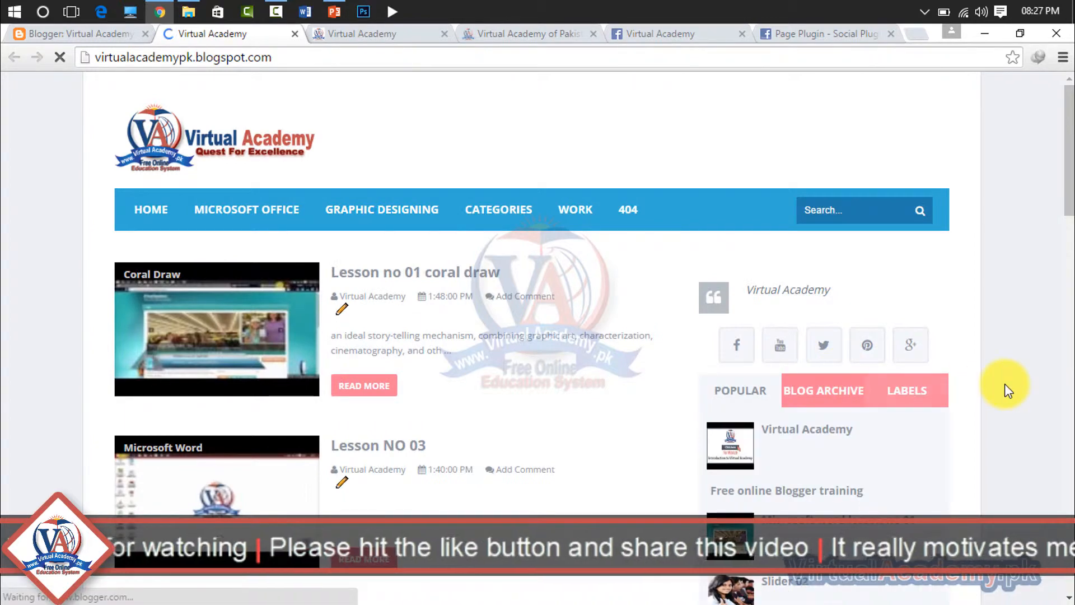
Examine the Facebook page plugin in the live blog's sidebar, including its timeline posts
{"action": "scroll", "coordinate": [1005, 384], "scroll_direction": "down", "scroll_amount": 4}
{"action": "scroll", "coordinate": [1005, 384], "scroll_direction": "up", "scroll_amount": 4}
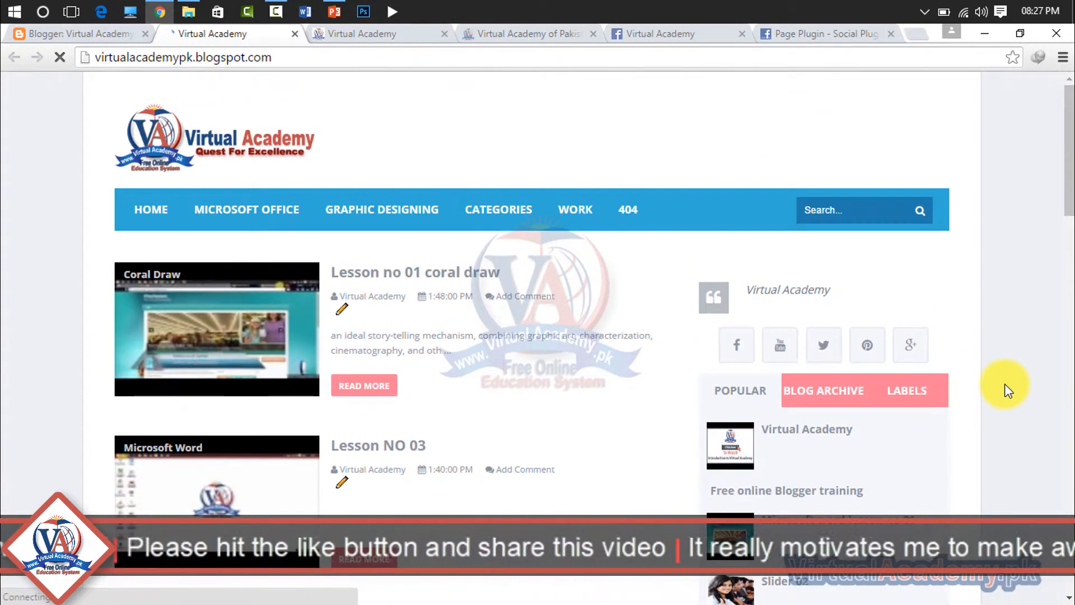
{"action": "scroll", "coordinate": [1005, 384], "scroll_direction": "down", "scroll_amount": 15}
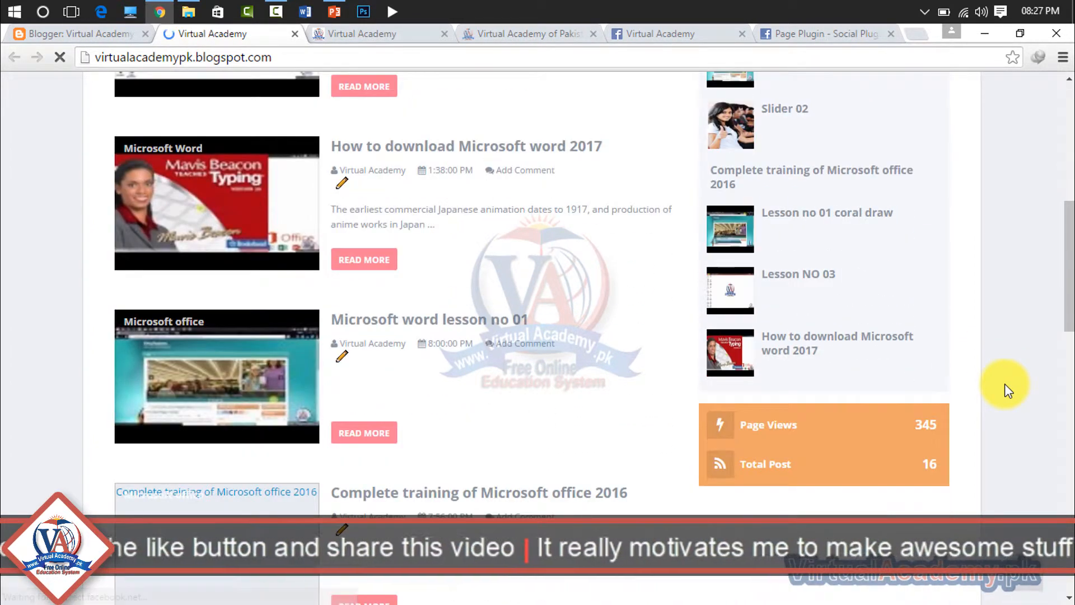
{"action": "scroll", "coordinate": [1005, 384], "scroll_direction": "up", "scroll_amount": 15}
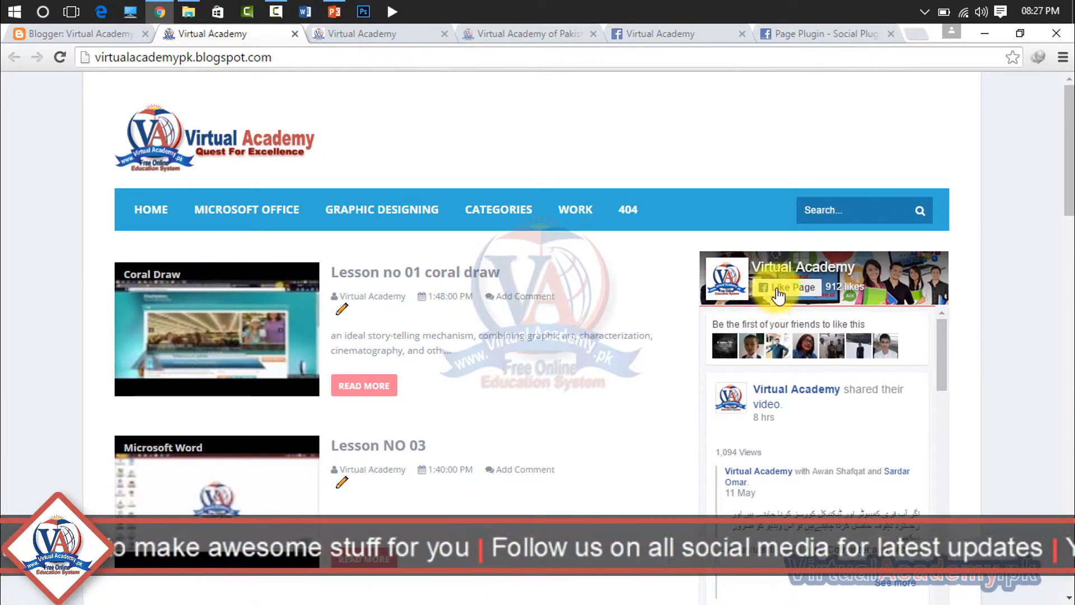
{"action": "left_click_drag", "start_coordinate": [940, 352], "coordinate": [924, 312]}
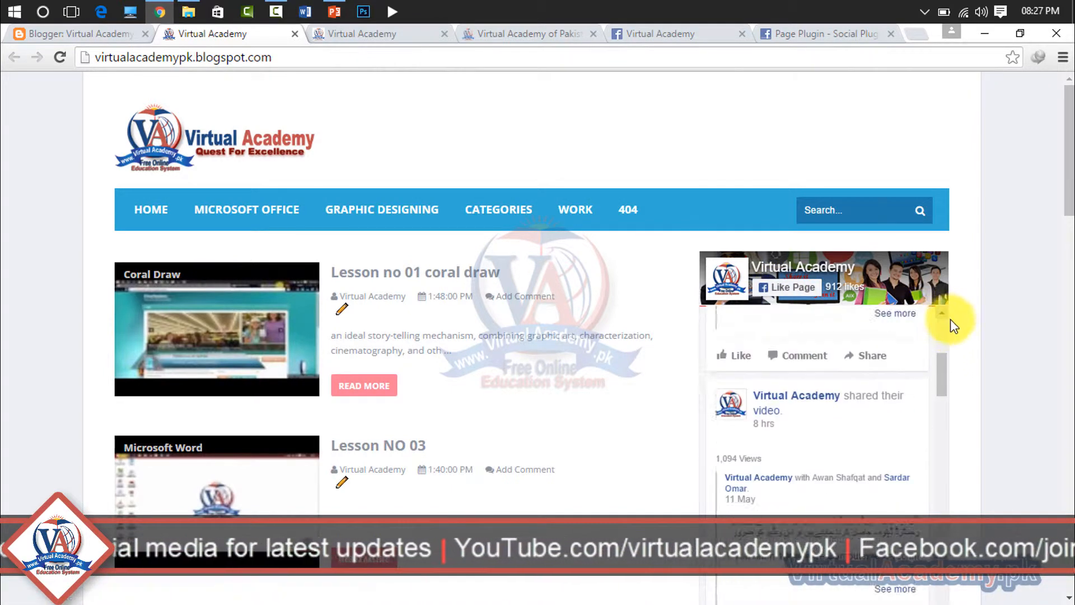
{"action": "scroll", "coordinate": [1049, 365], "scroll_direction": "down", "scroll_amount": 7}
{"action": "scroll", "coordinate": [1020, 324], "scroll_direction": "up", "scroll_amount": 7}
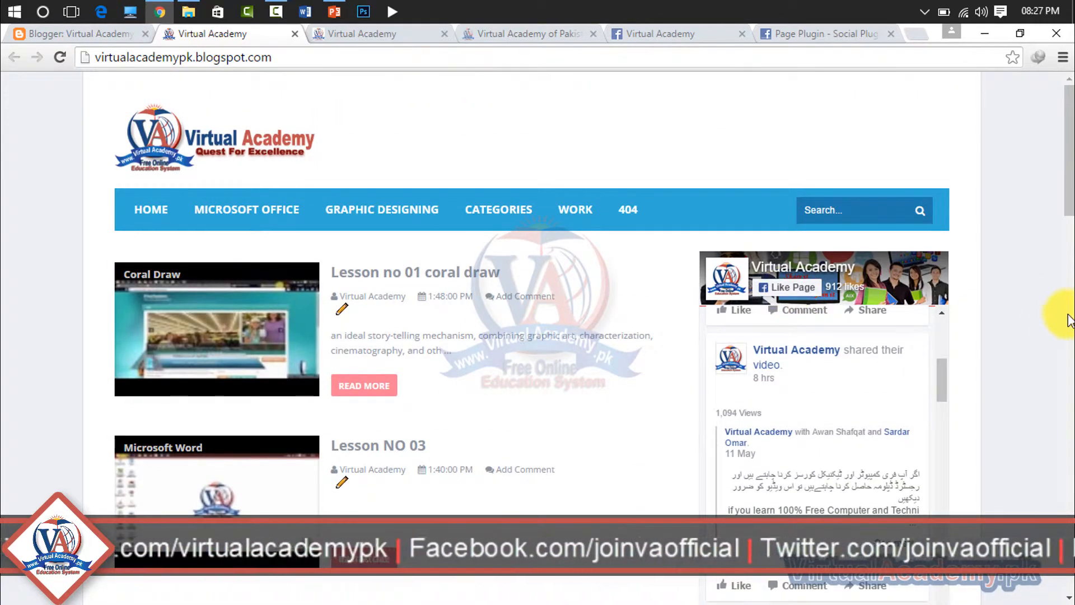
{"action": "scroll", "coordinate": [1053, 218], "scroll_direction": "down", "scroll_amount": 2}
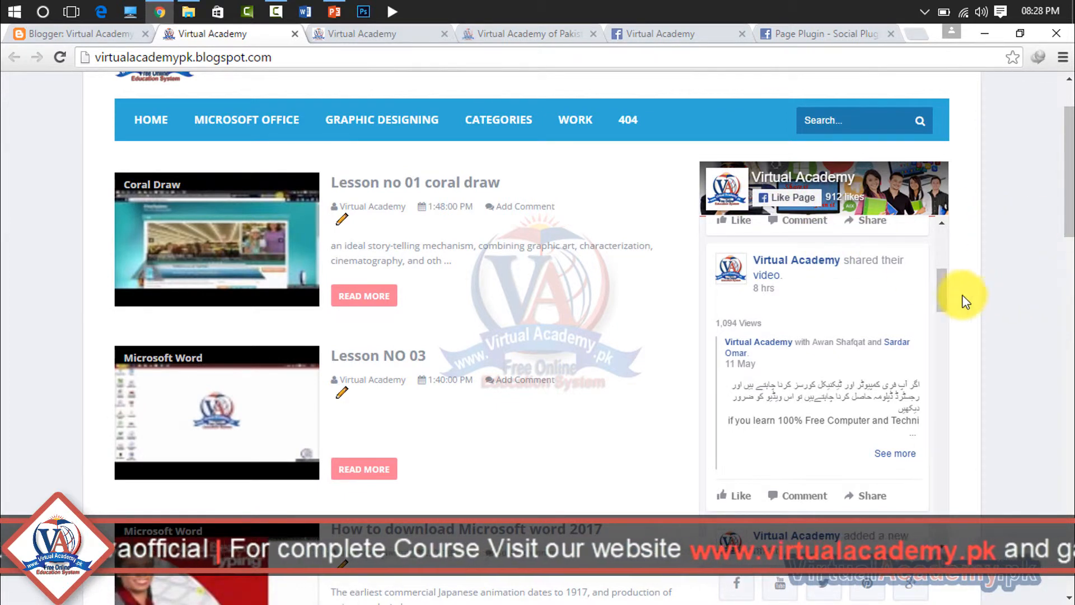
{"action": "scroll", "coordinate": [936, 294], "scroll_direction": "up", "scroll_amount": 2}
{"action": "left_click_drag", "start_coordinate": [939, 315], "coordinate": [950, 256]}
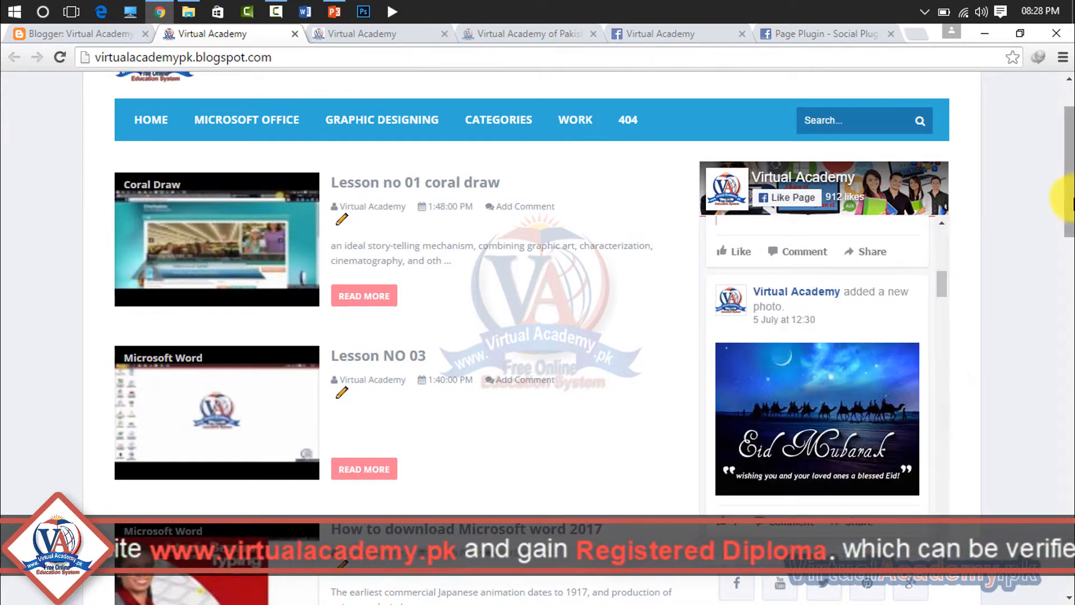
On the Page Plugin page, try the plugin without Adapt to plugin container width, check its preview, and turn the option back on
{"action": "left_click", "coordinate": [825, 35]}
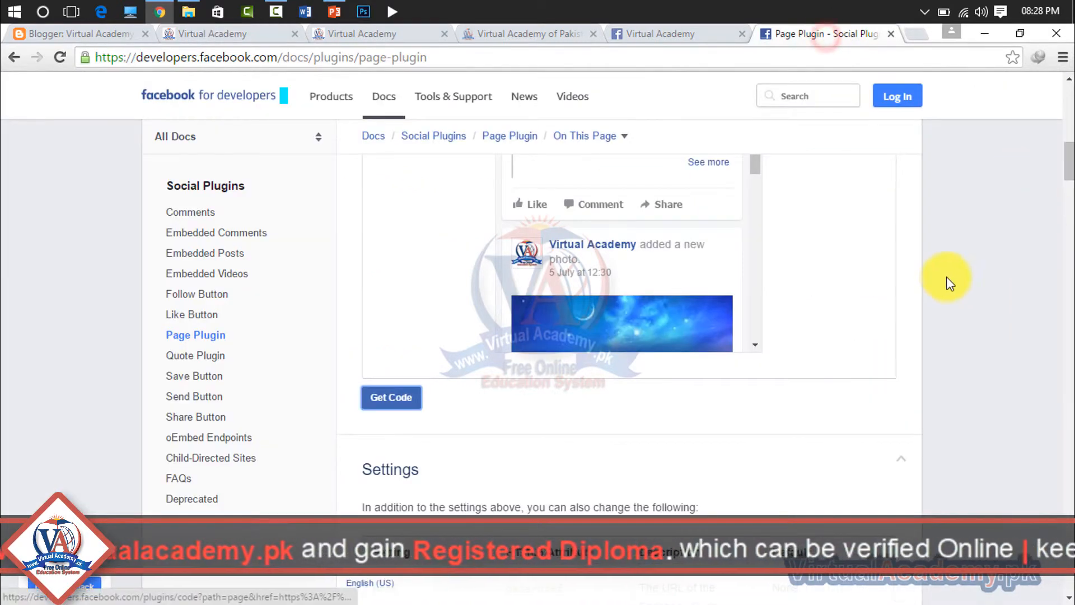
{"action": "scroll", "coordinate": [945, 354], "scroll_direction": "up", "scroll_amount": 5}
{"action": "scroll", "coordinate": [944, 354], "scroll_direction": "up", "scroll_amount": 5}
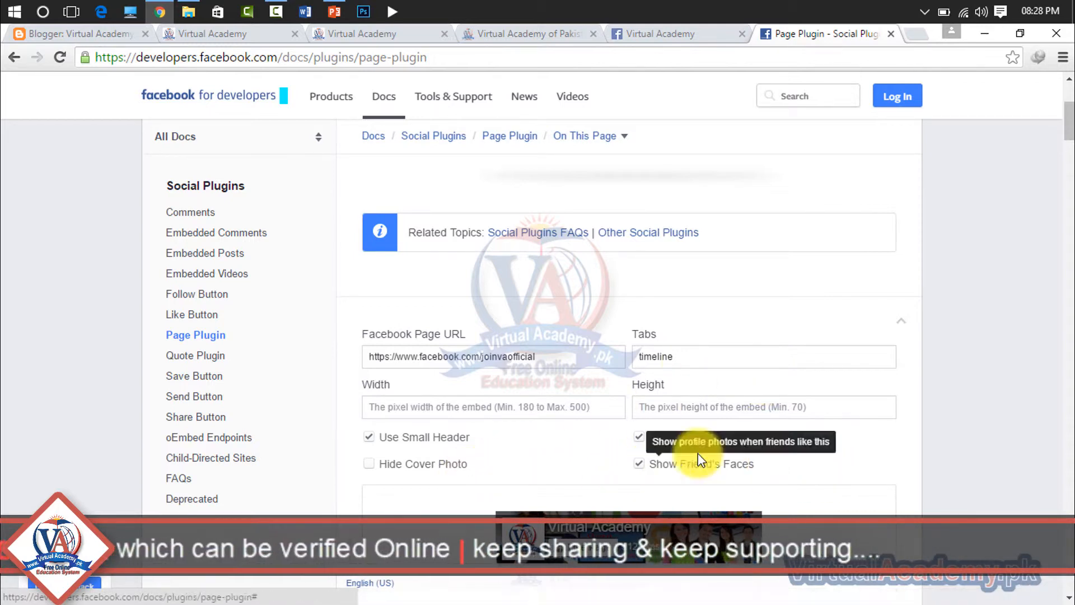
{"action": "left_click", "coordinate": [635, 438]}
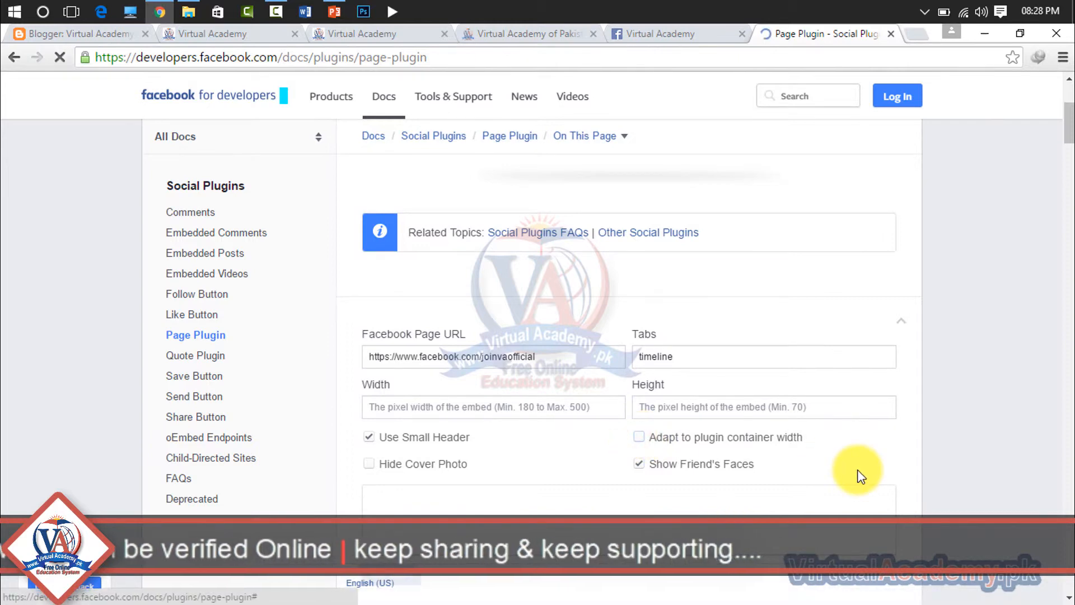
{"action": "scroll", "coordinate": [858, 469], "scroll_direction": "down", "scroll_amount": 4}
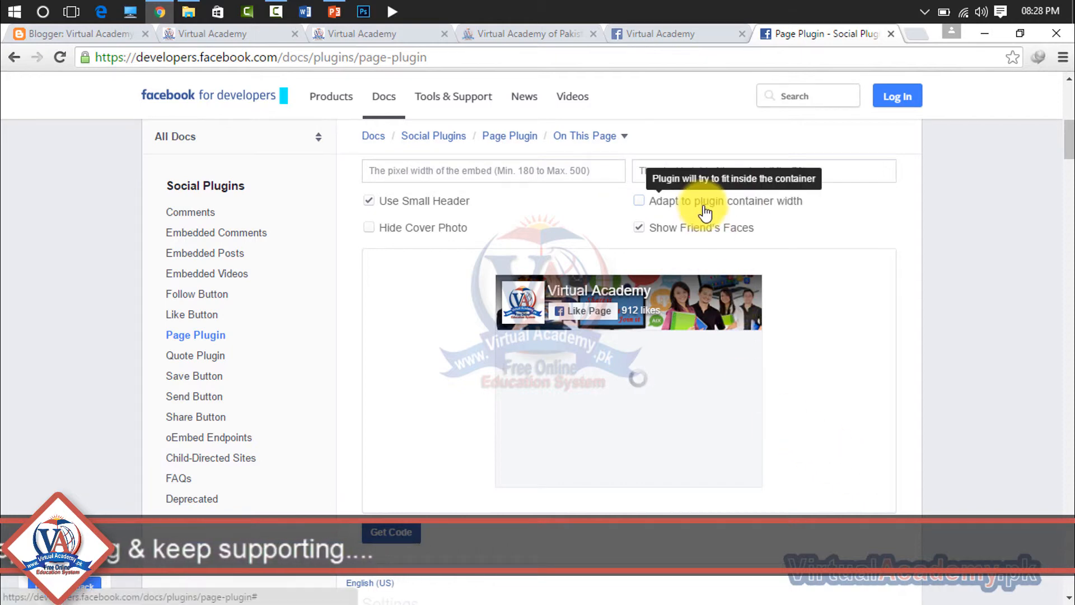
{"action": "scroll", "coordinate": [812, 361], "scroll_direction": "down", "scroll_amount": 1}
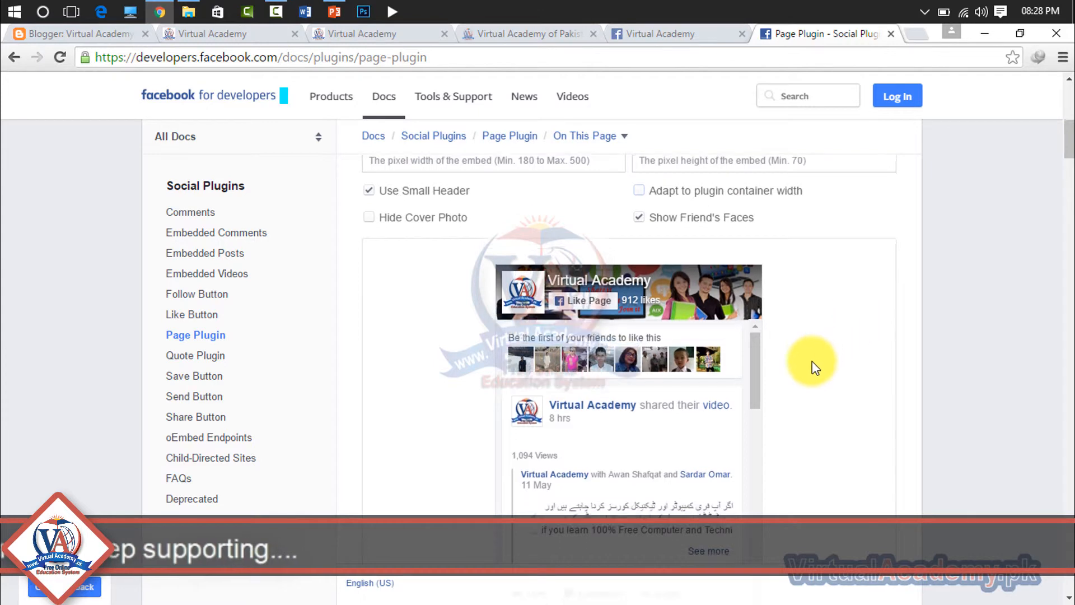
{"action": "scroll", "coordinate": [812, 361], "scroll_direction": "up", "scroll_amount": 2}
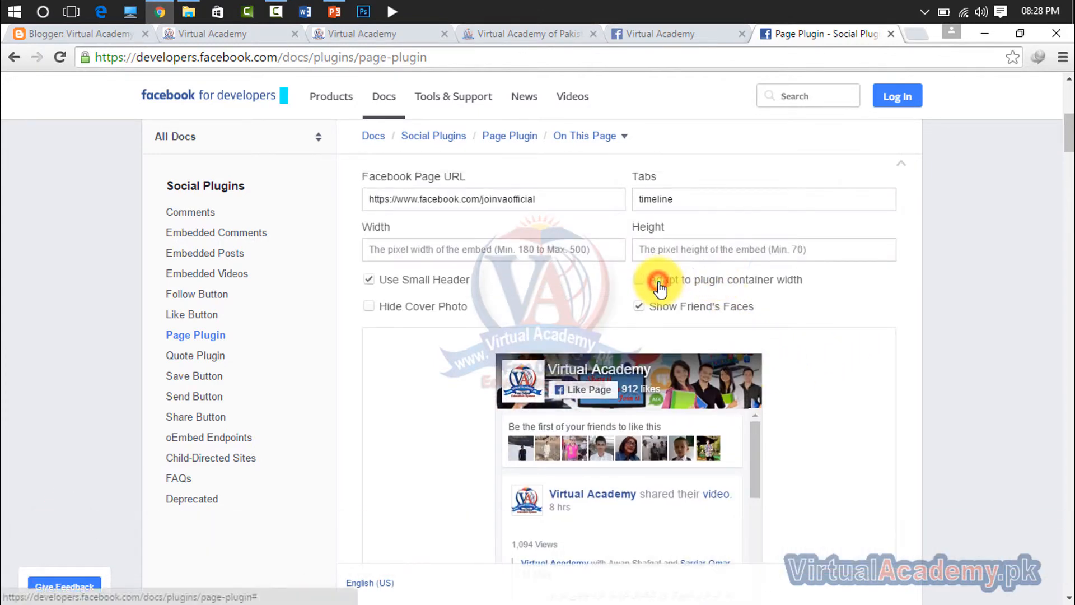
{"action": "left_click", "coordinate": [636, 280]}
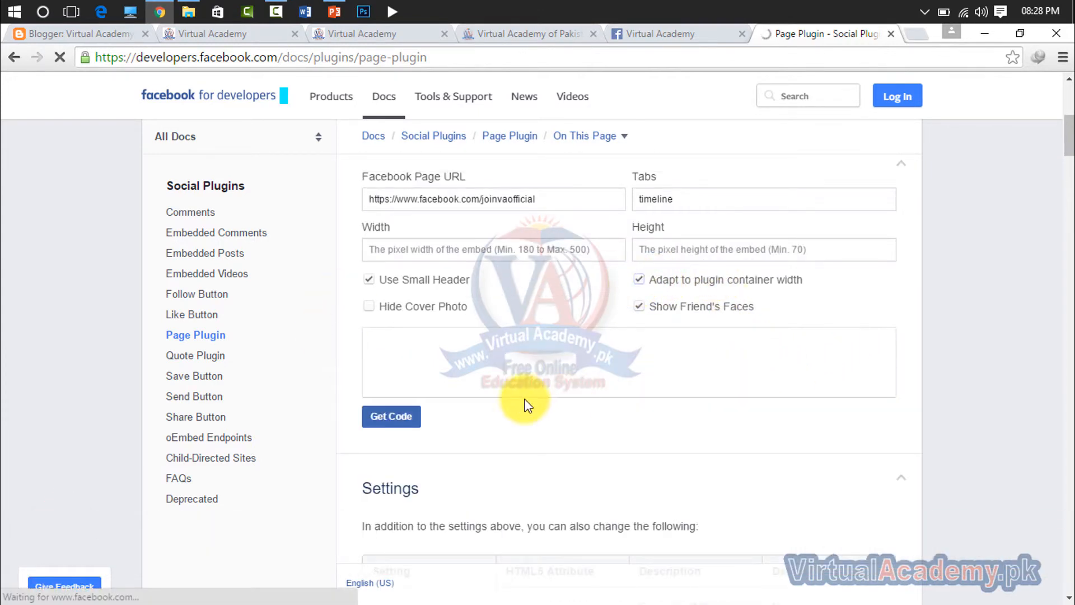
Close the browser pages for the Page Plugin, the Virtual Academy Facebook page, and Virtual Academy of Pakistan
{"action": "left_click", "coordinate": [891, 34]}
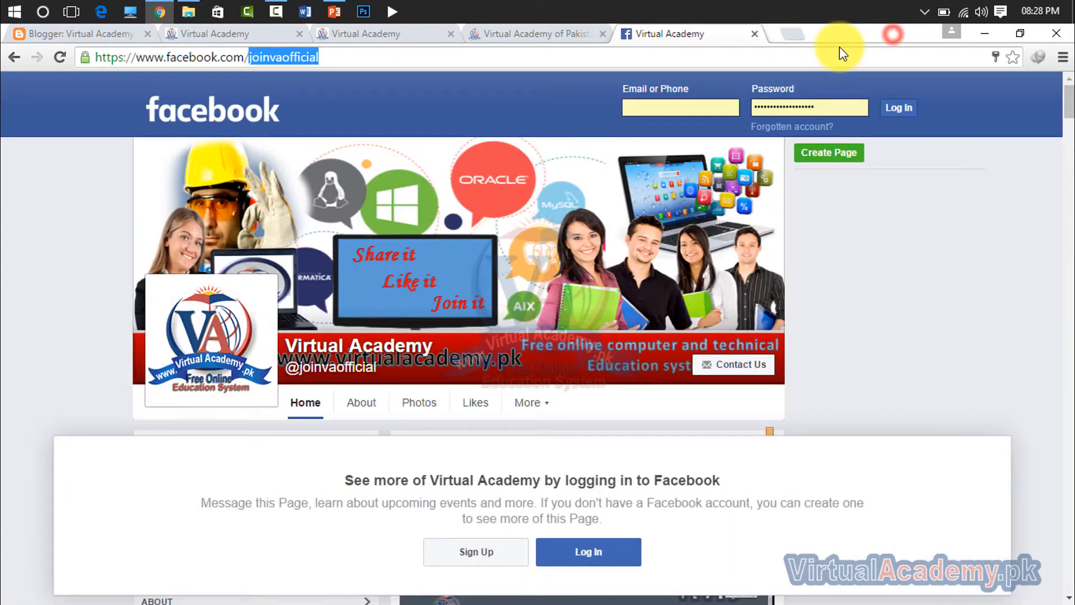
{"action": "left_click", "coordinate": [756, 35]}
{"action": "left_click", "coordinate": [604, 34]}
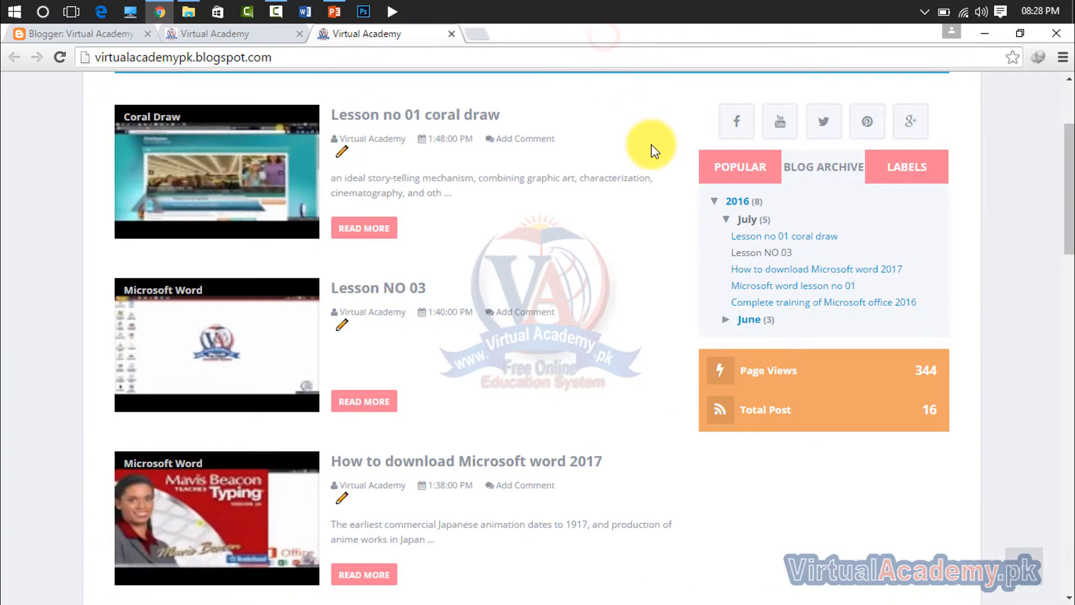